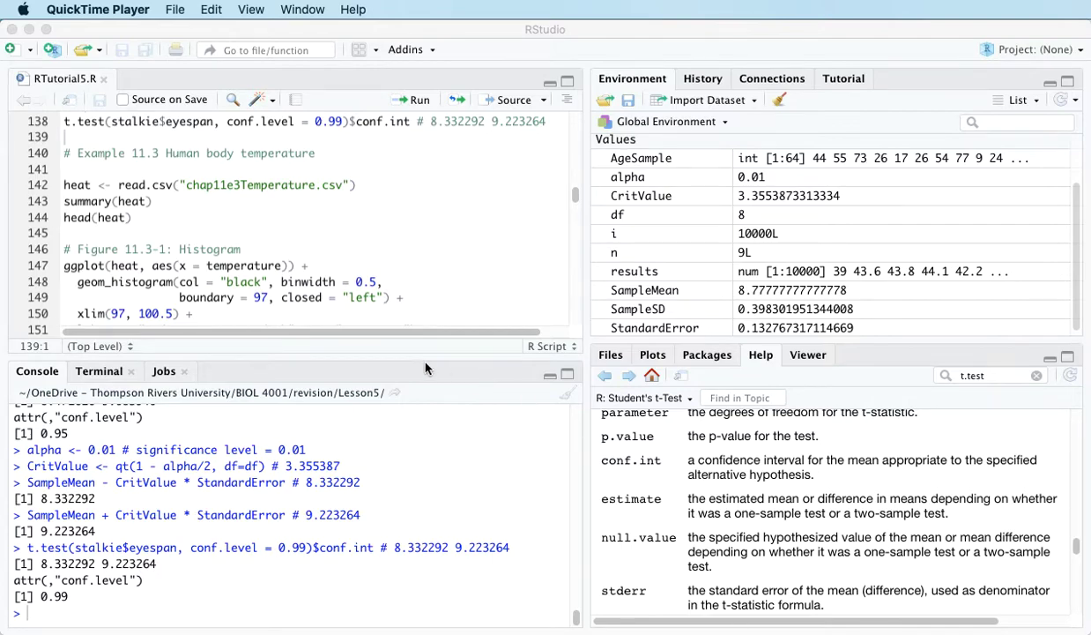
Step: Place the cursor at the heat <- read.csv line (142) of RTutorial5.R
click(64, 187)
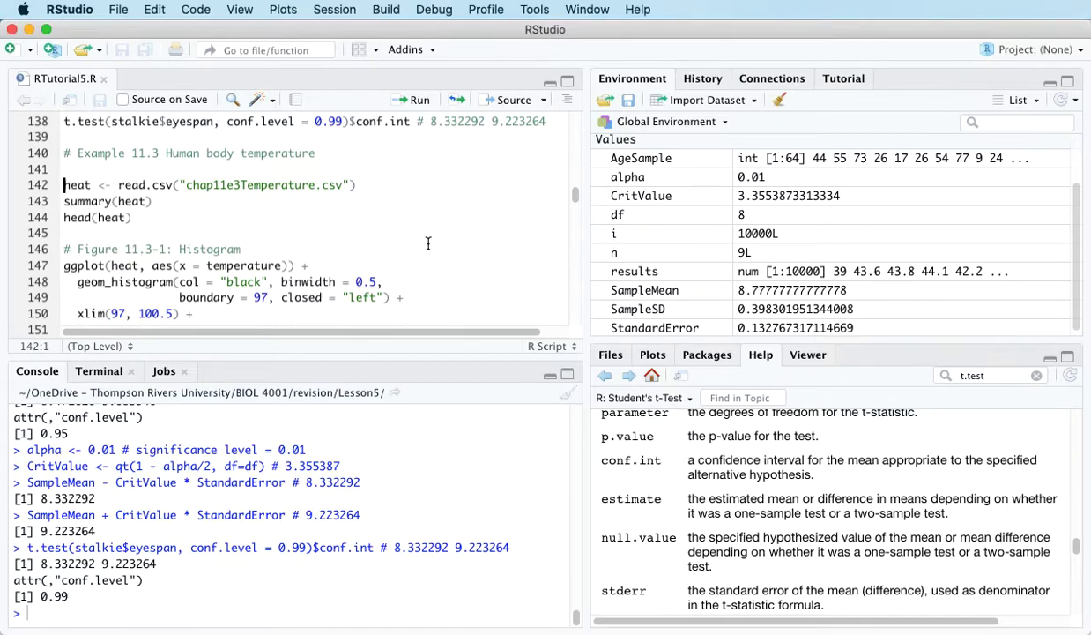
Step: Run the read.csv, summary, head and ggplot histogram lines for the 25-observation heat data
click(417, 103)
click(417, 103)
click(417, 104)
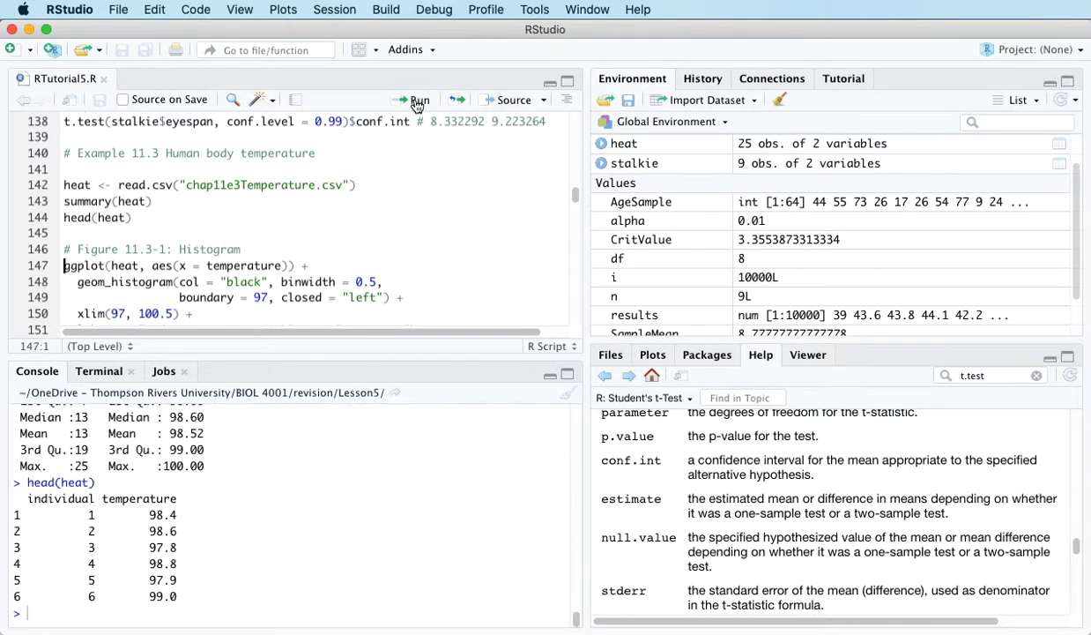
click(417, 103)
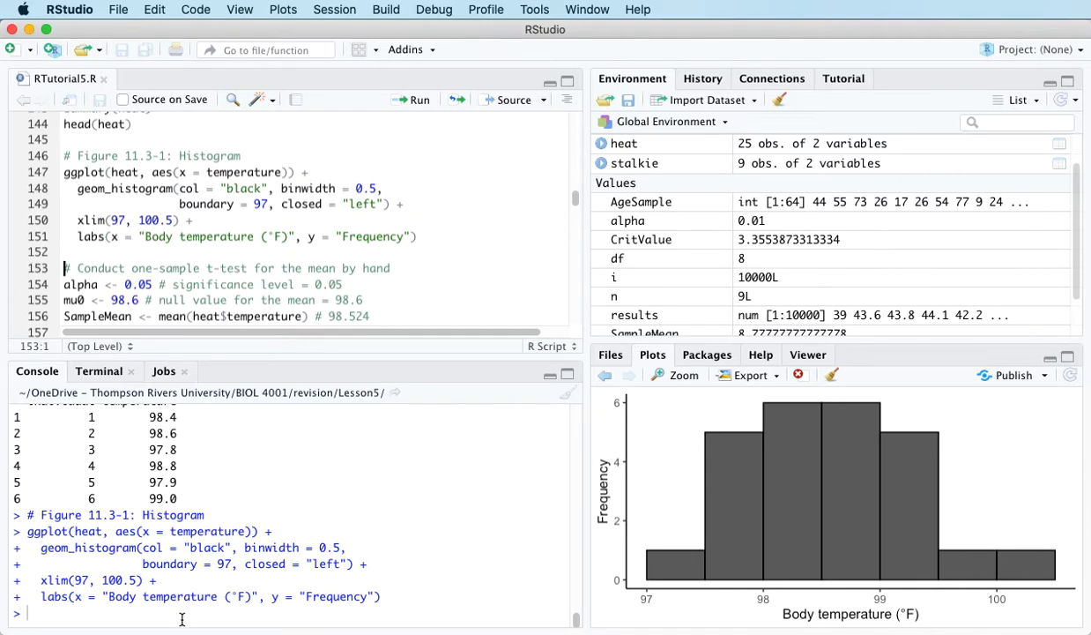
scroll(213, 573, up, 3)
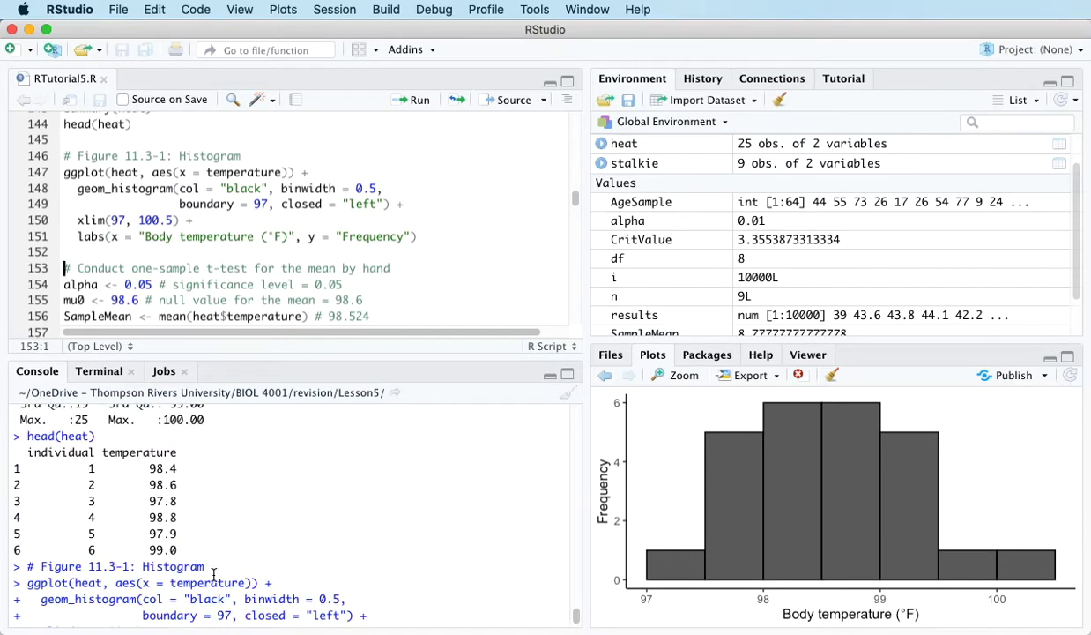
scroll(213, 573, up, 3)
scroll(113, 490, up, 3)
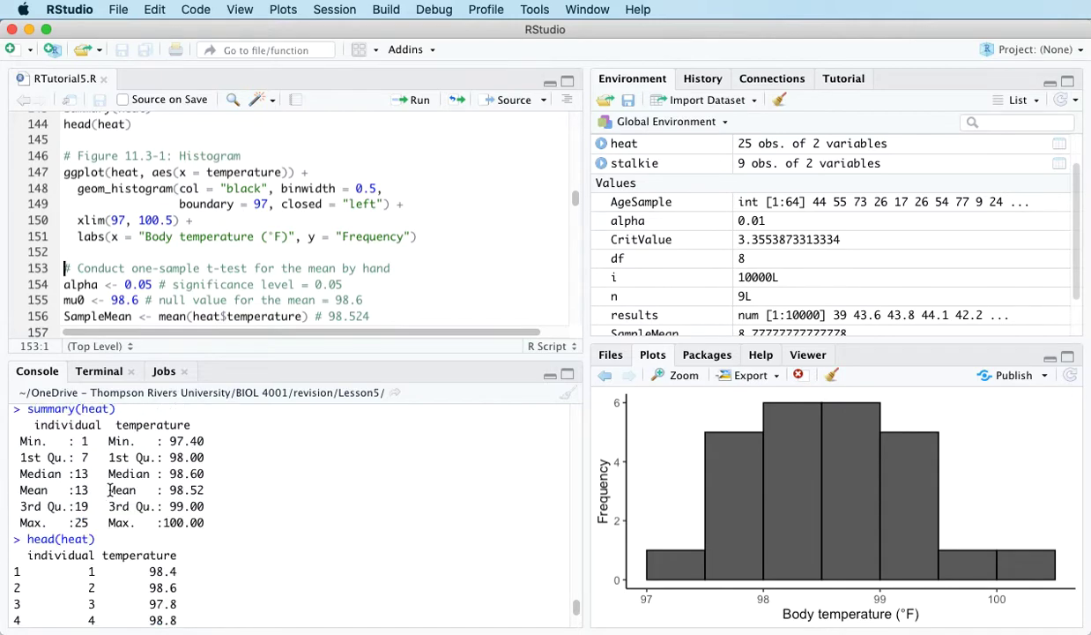
scroll(166, 524, up, 3)
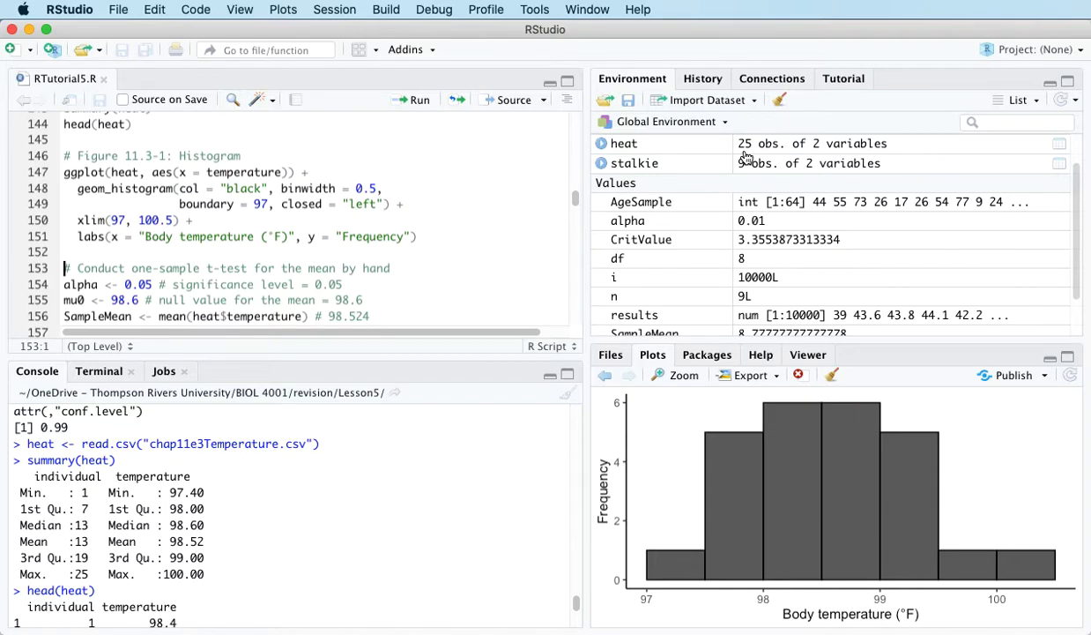
scroll(347, 285, down, 3)
scroll(347, 285, up, 3)
Step: Change the histogram binwidth from 0.5 to 0.25 on line 148 and redraw the plot
click(368, 189)
text(2)
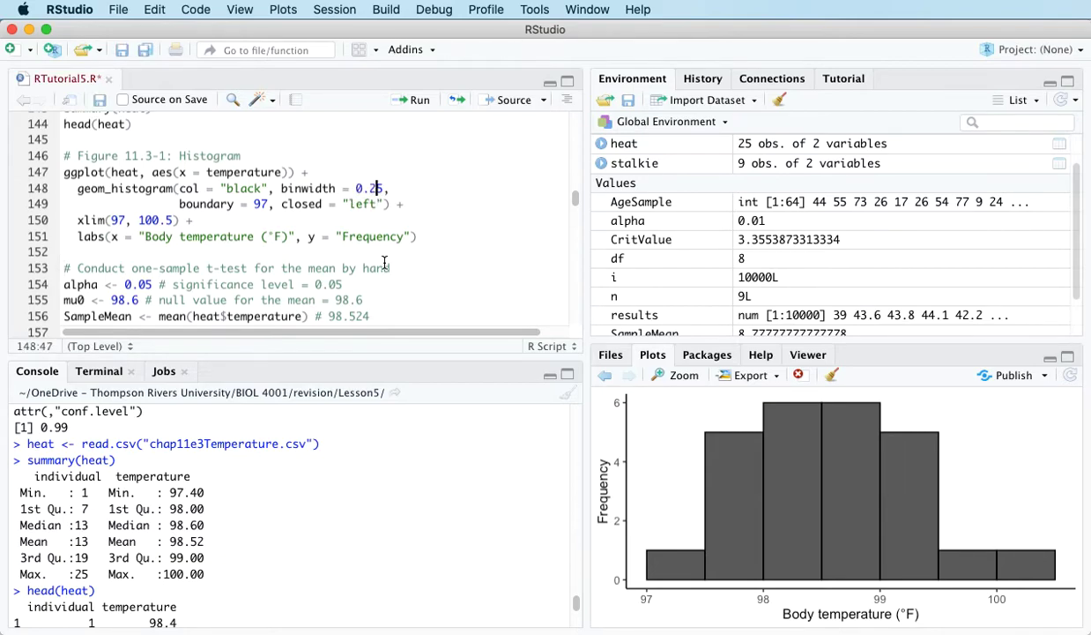
click(417, 99)
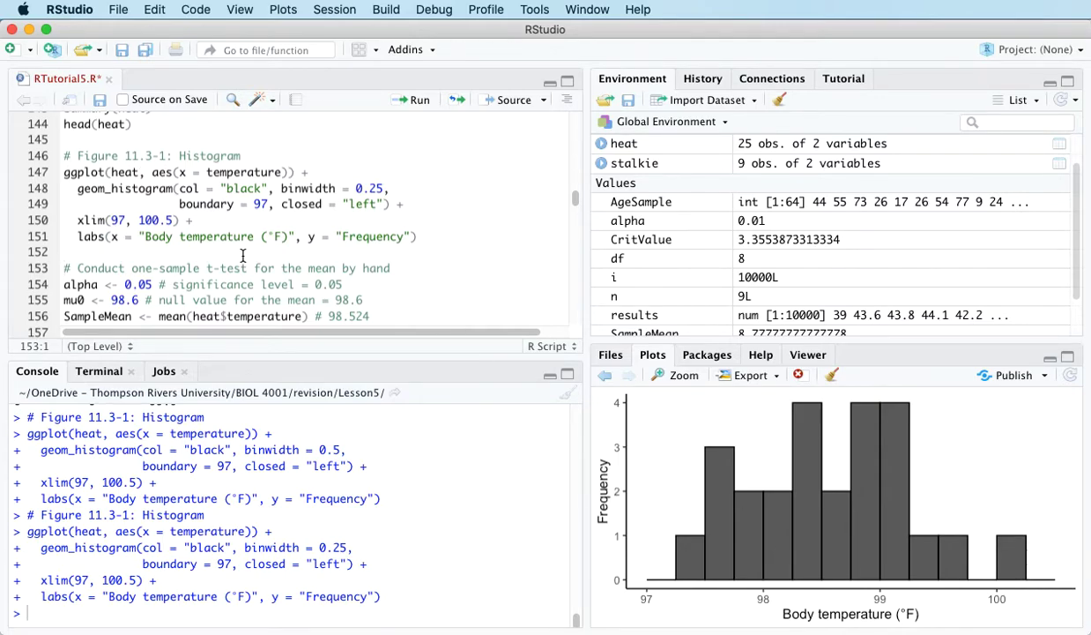
scroll(238, 250, down, 4)
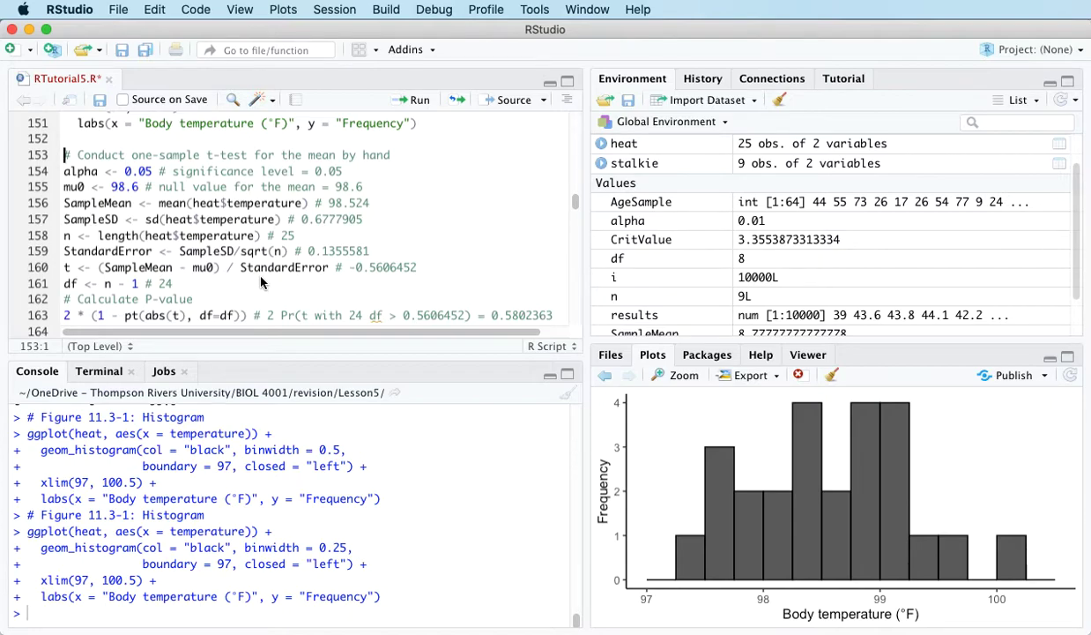
Step: Run alpha <- 0.05 on line 154 to set the significance level
click(67, 174)
click(415, 100)
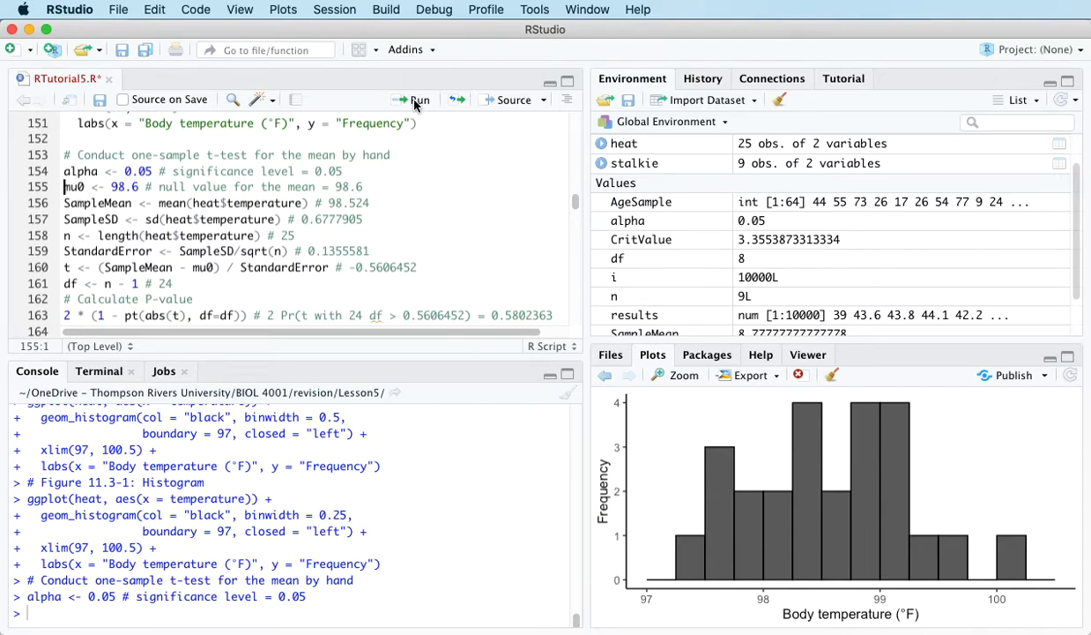
Step: Store the null-hypothesis mean mu0 as 98.6
click(415, 103)
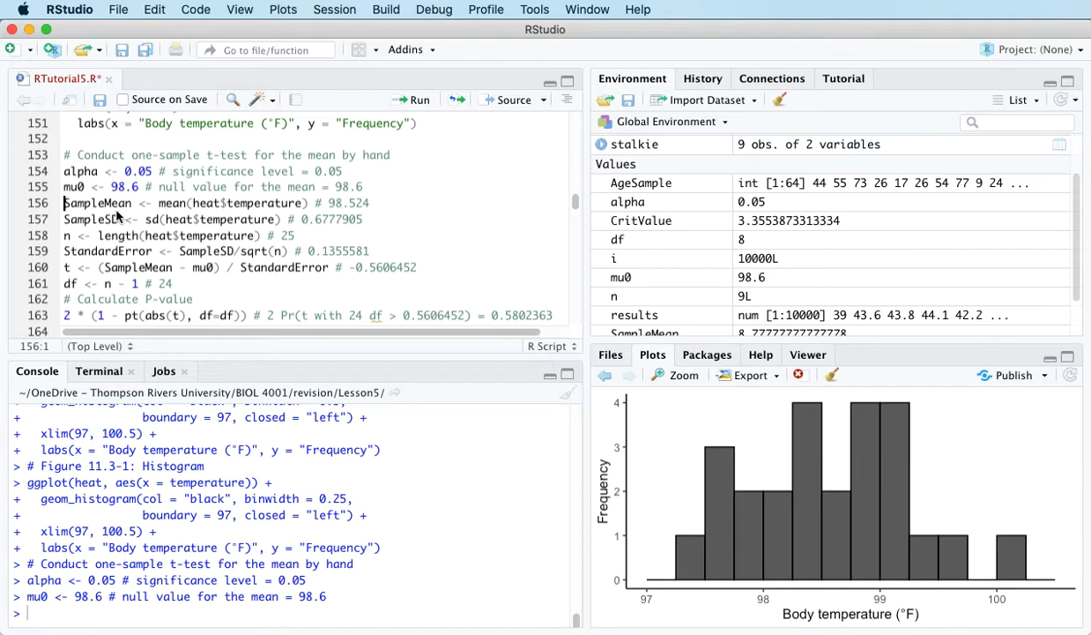
click(65, 194)
click(65, 202)
Step: Compute the sample mean, standard deviation, n = 25, standard error (0.1355581) and t statistic
click(410, 99)
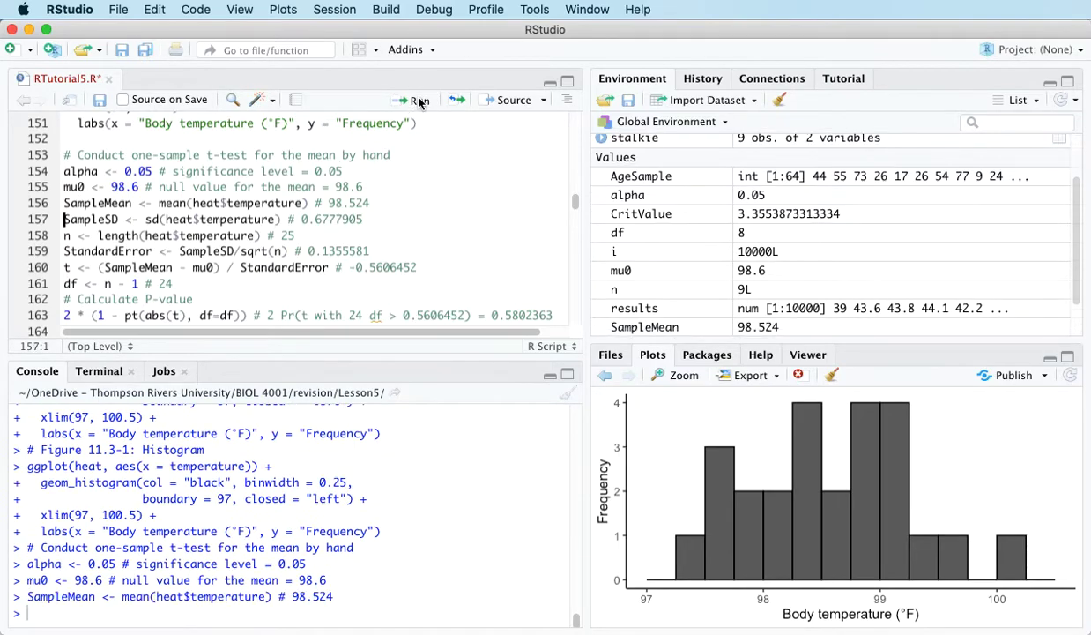
click(419, 101)
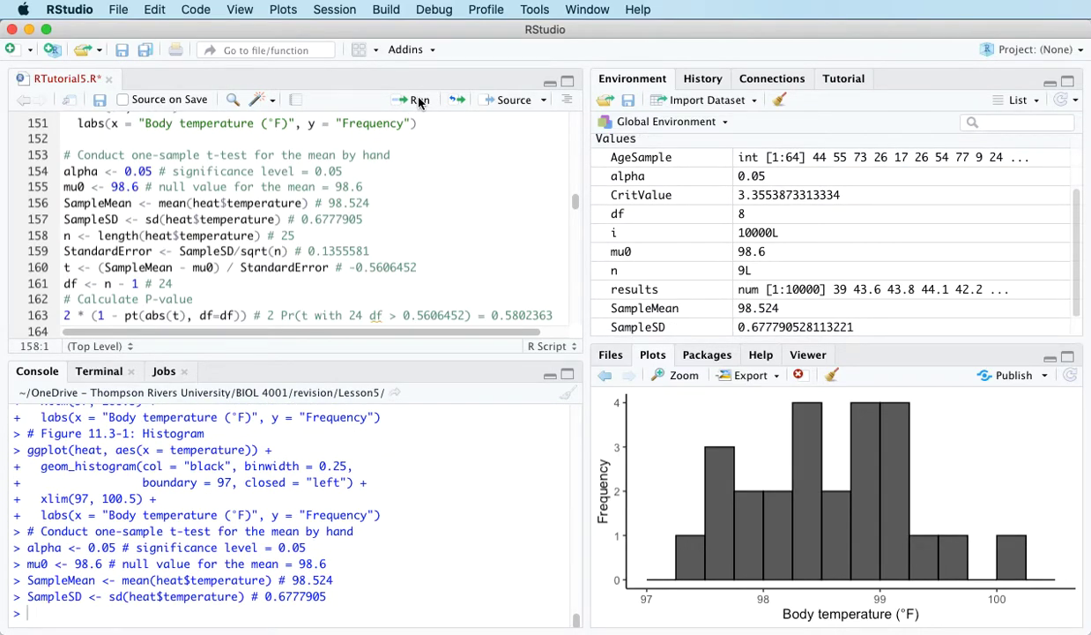
click(419, 101)
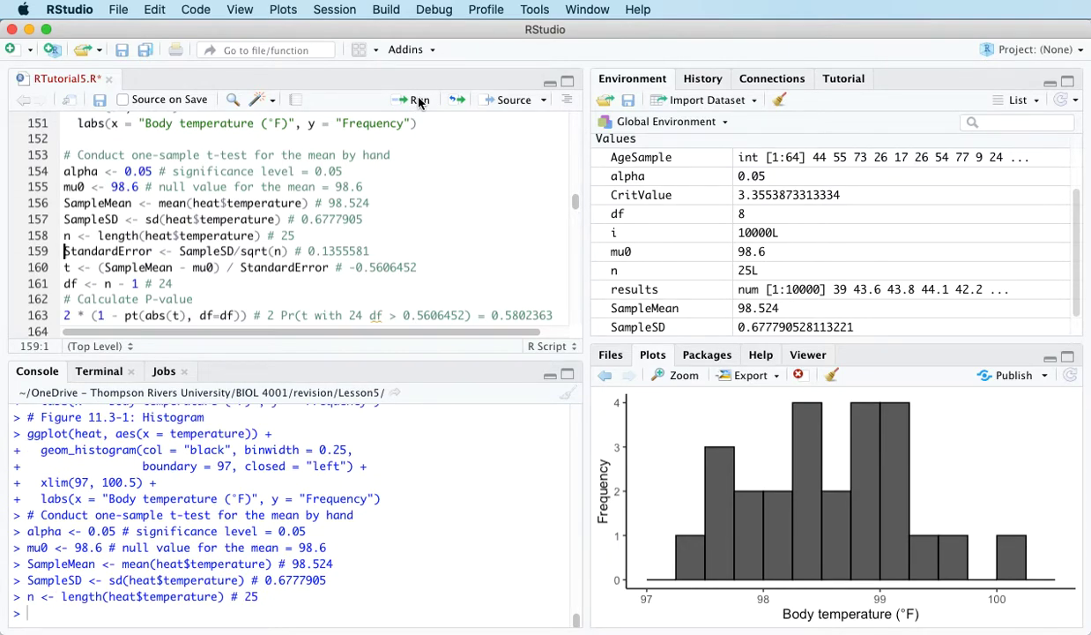
click(419, 101)
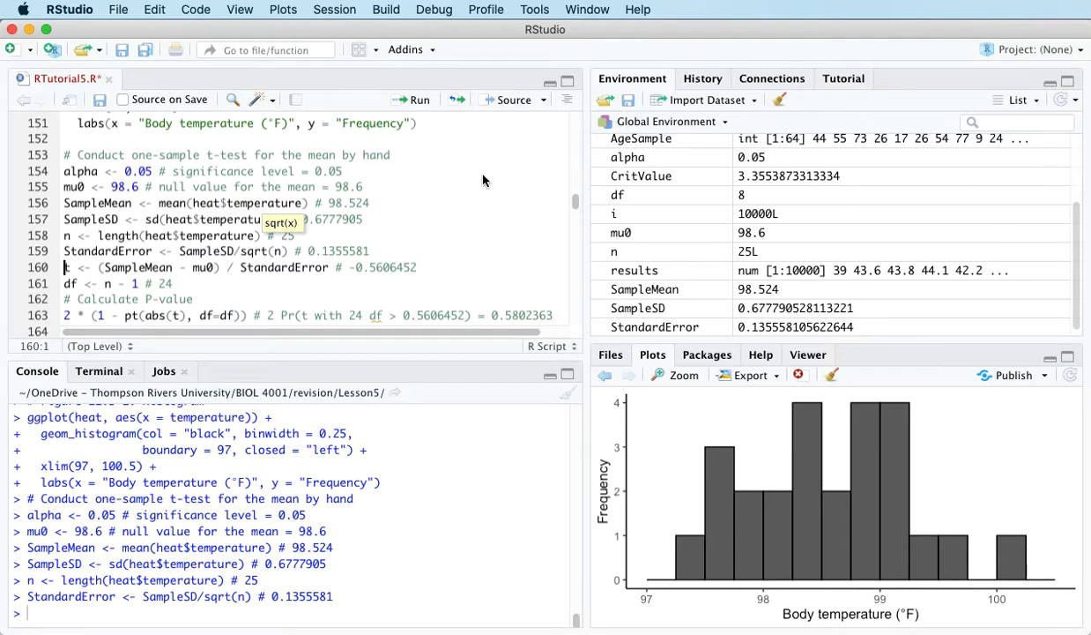
click(418, 103)
Step: Print t from line 160 in the console, showing -0.5606452
double_click(67, 252)
click(414, 100)
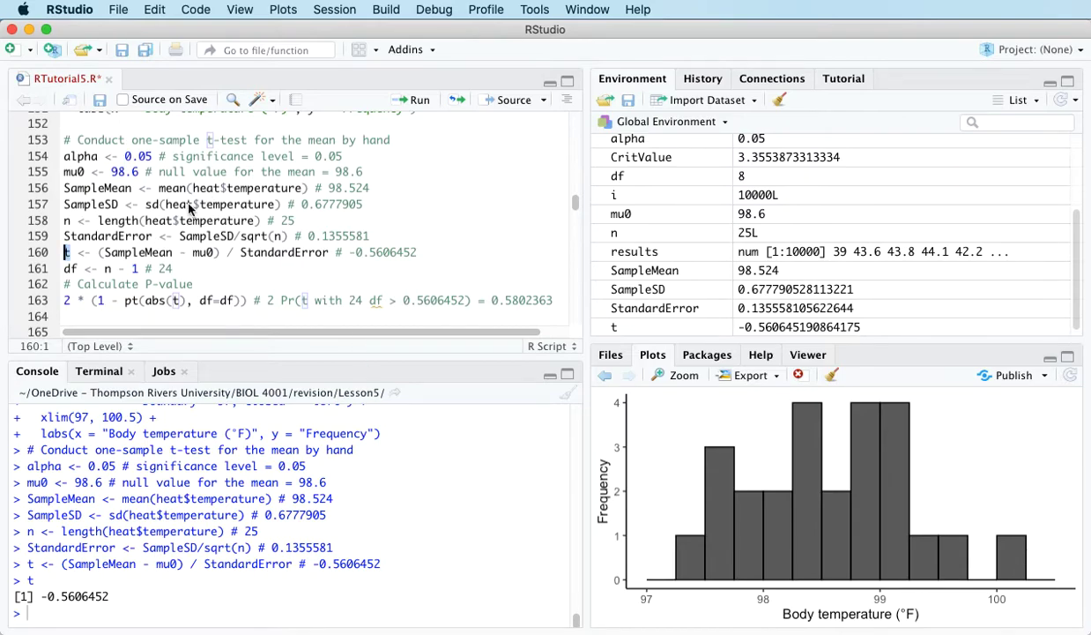
Step: Run df <- n - 1 on line 161, giving 24 degrees of freedom
click(67, 269)
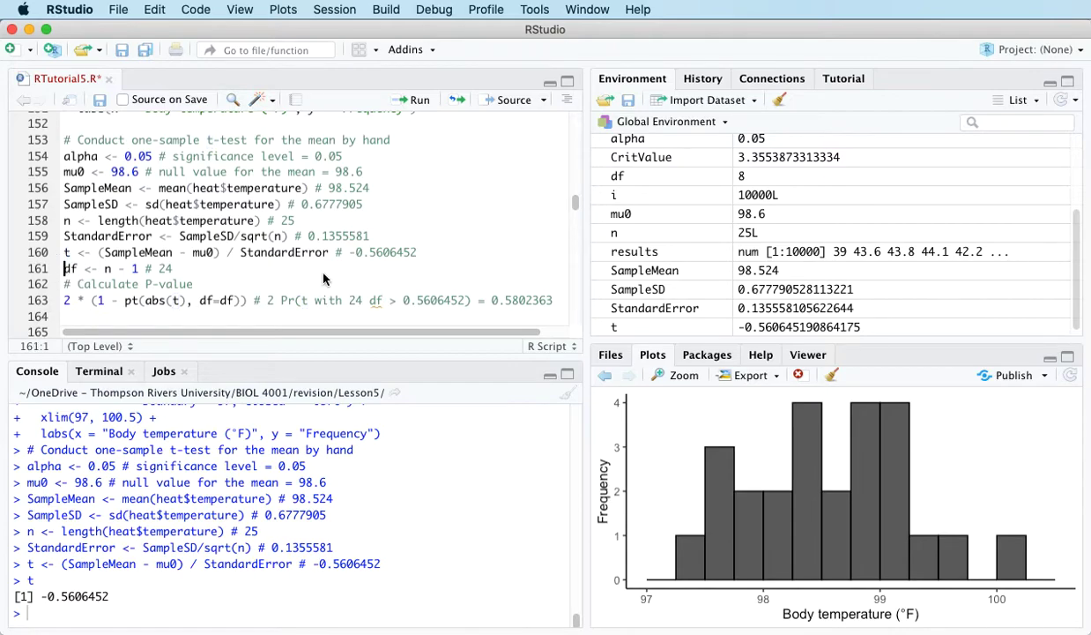
scroll(368, 291, down, 2)
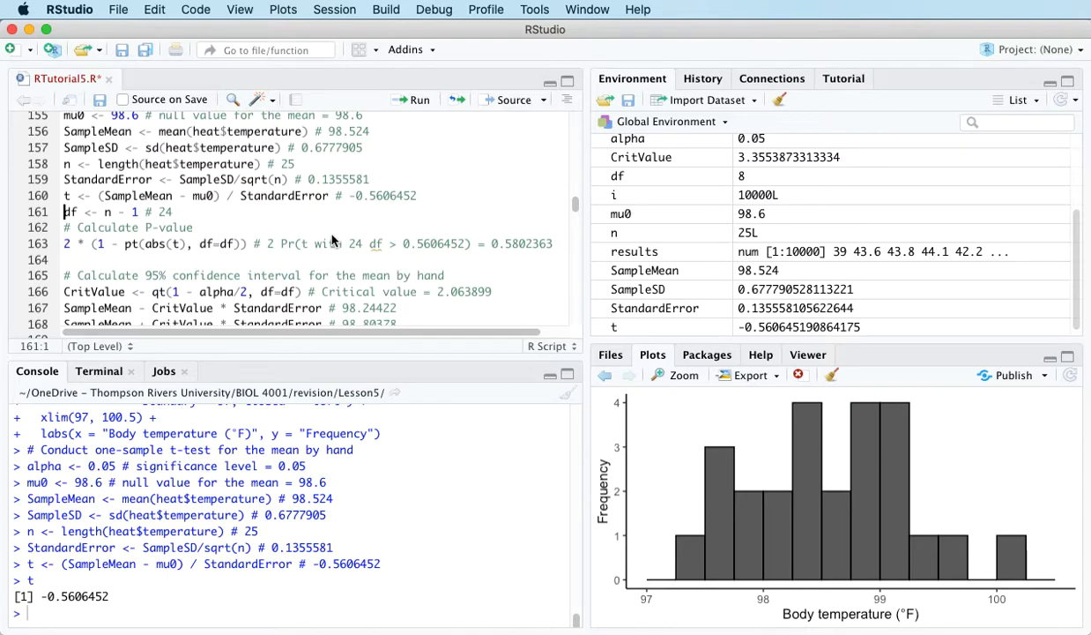
scroll(217, 211, up, 2)
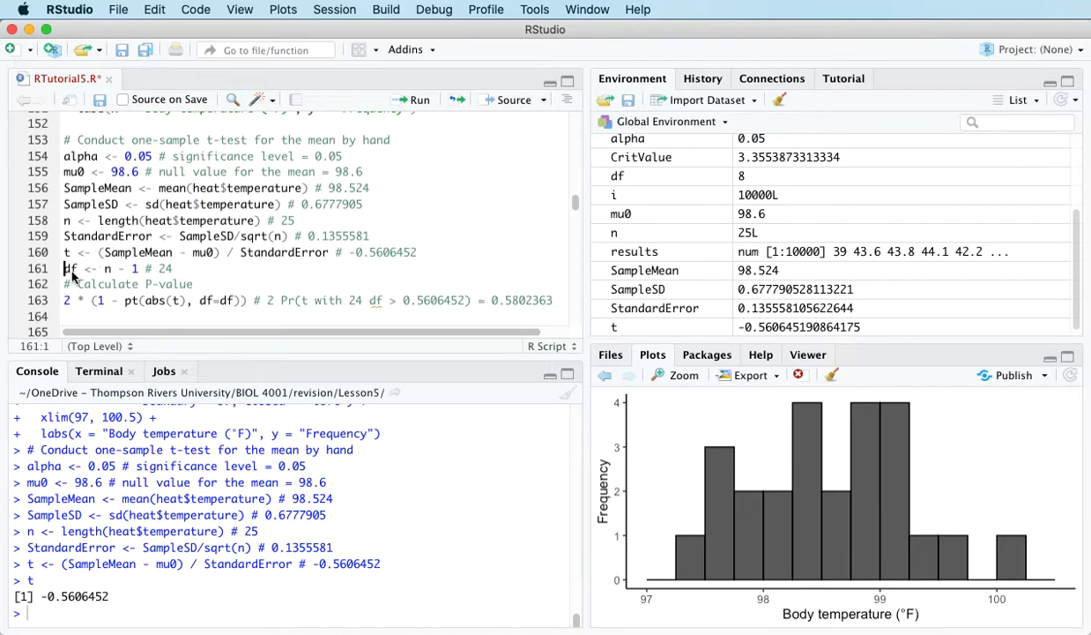
click(415, 99)
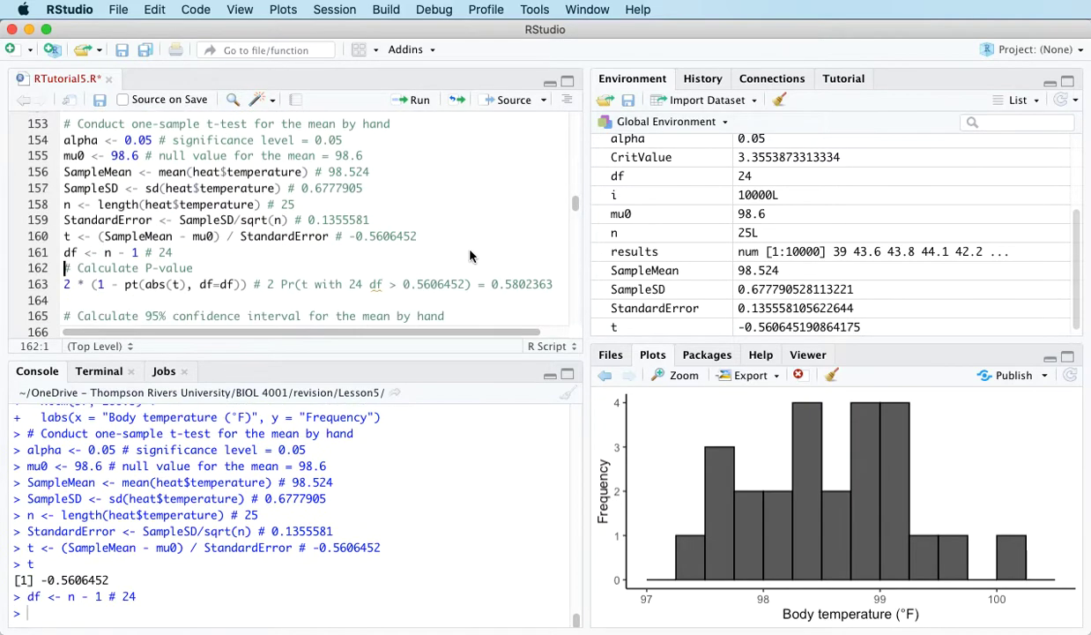
scroll(472, 252, down, 3)
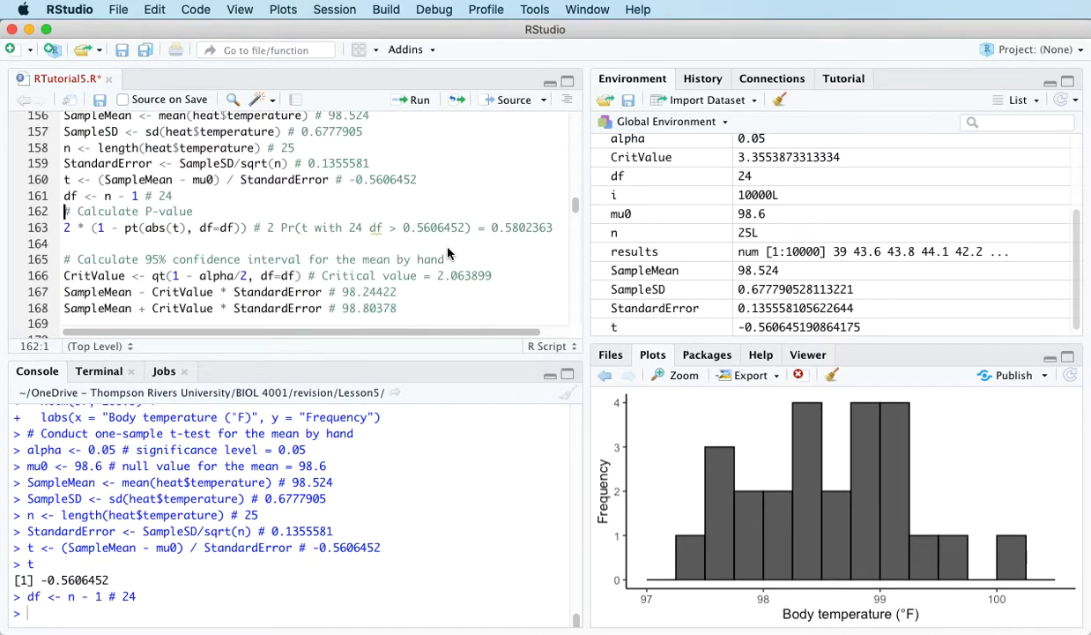
Step: Highlight the pt( p-value expression on line 163
drag(64, 228, 247, 228)
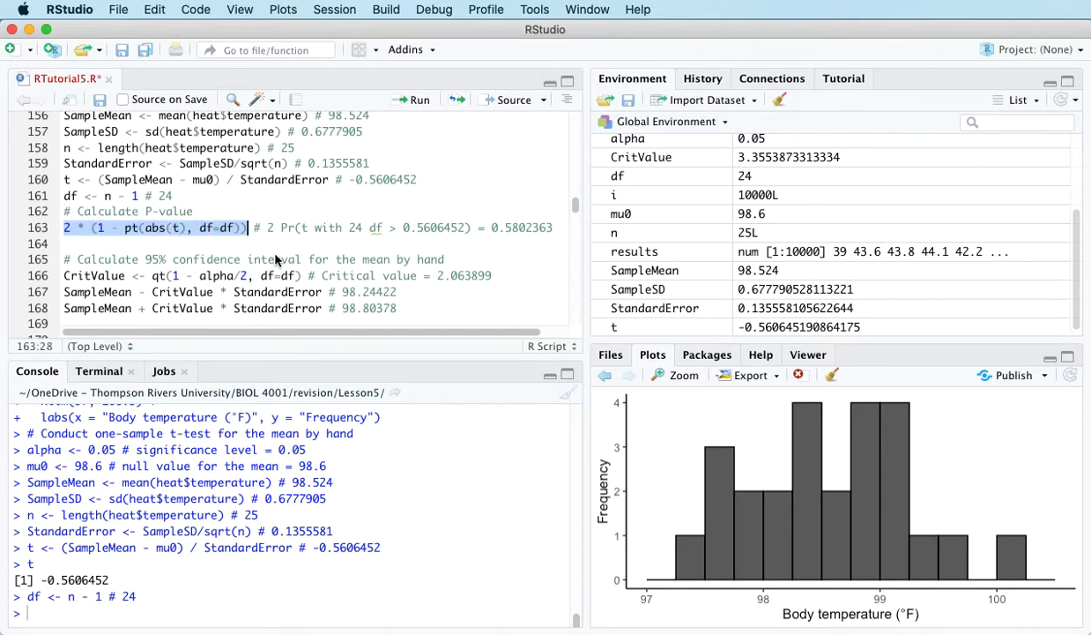
click(174, 231)
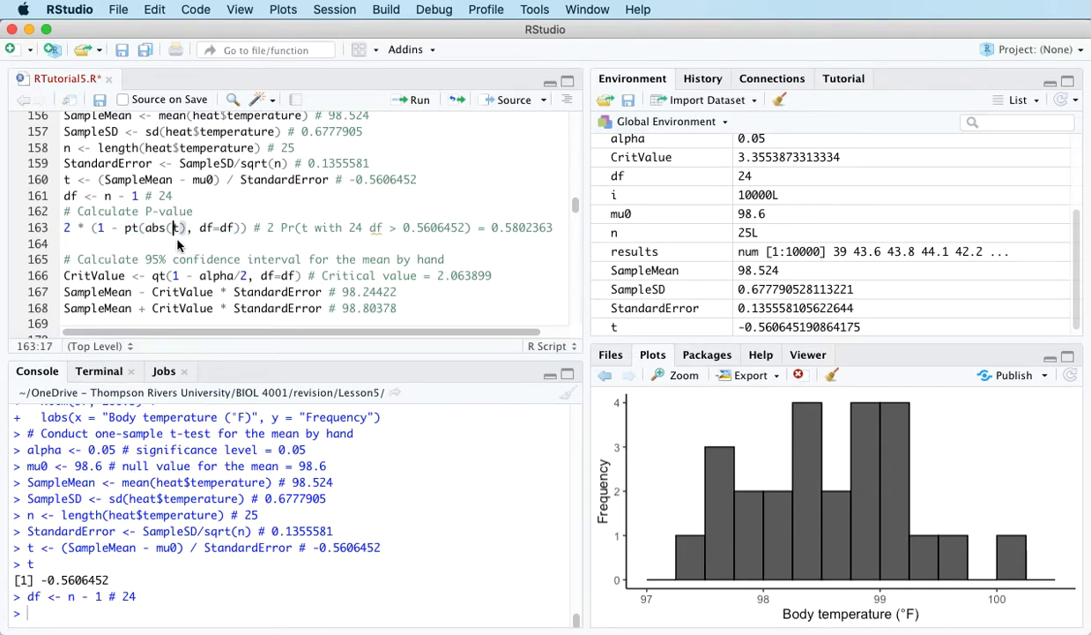
drag(126, 236, 328, 248)
Step: Look up the pt help page, replacing t.test in the Help search box
click(761, 354)
click(991, 378)
click(989, 377)
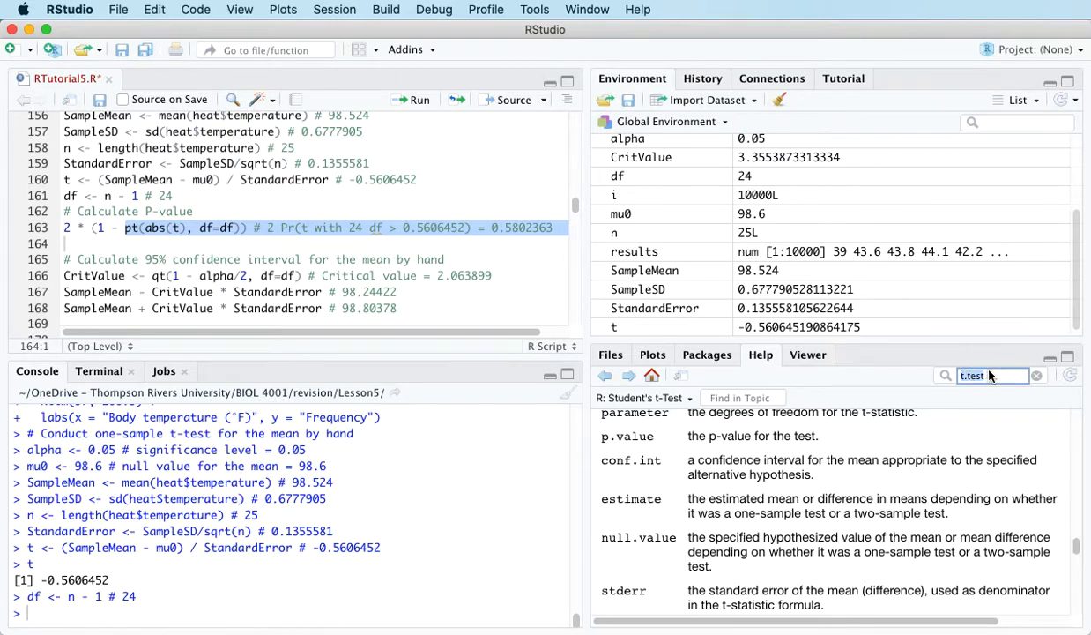
text(pt)
key(Return)
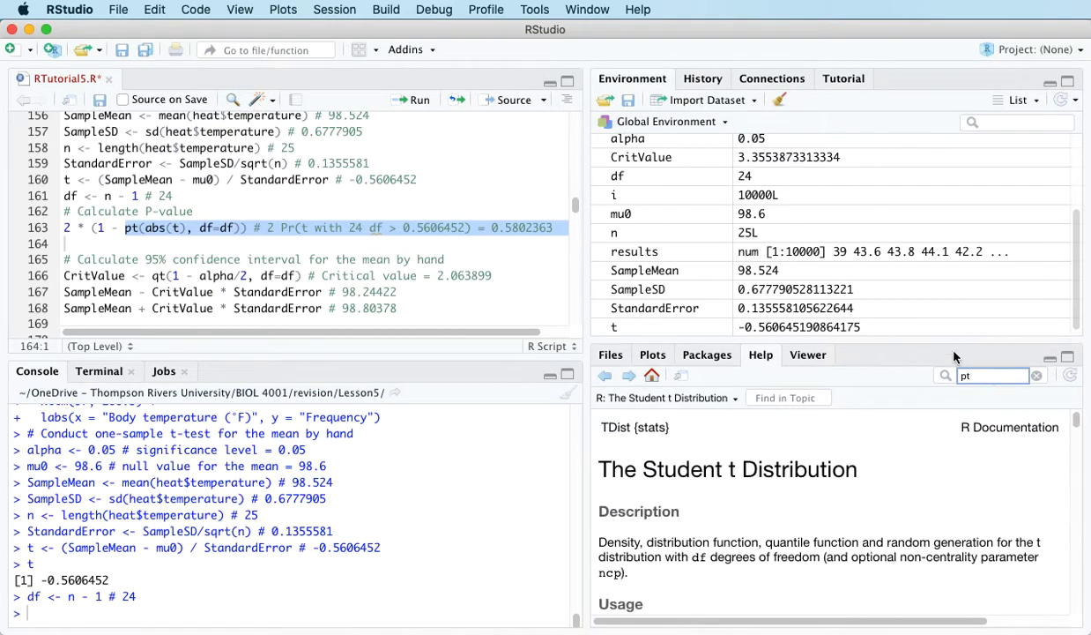
Step: Read through the Student t Distribution page's Usage and Arguments, including df and lower.tail
scroll(756, 505, down, 3)
drag(583, 545, 637, 545)
scroll(693, 507, up, 1)
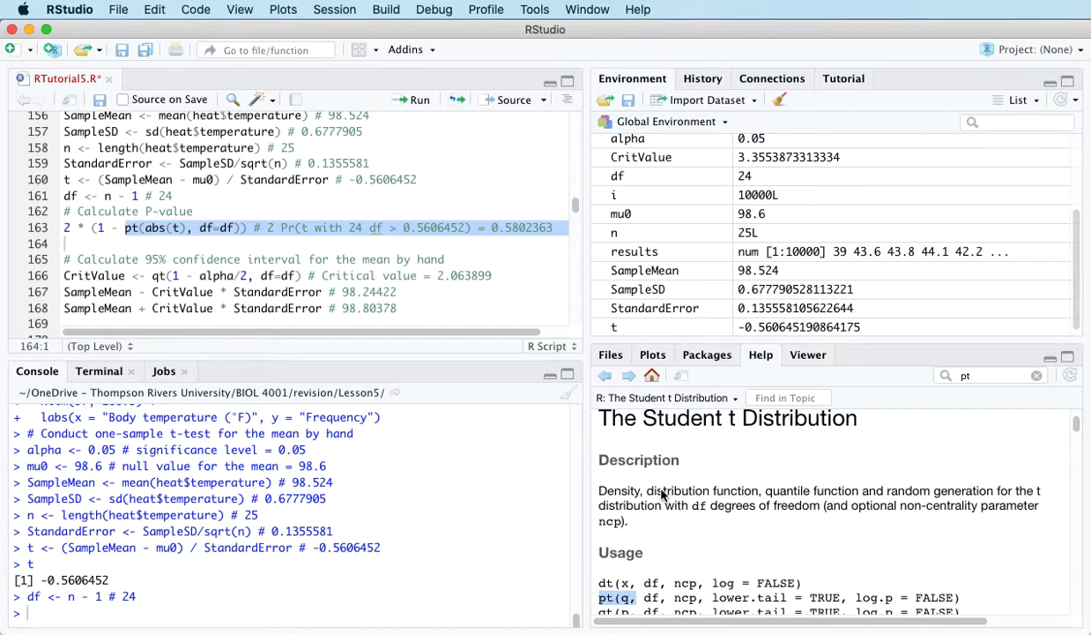
drag(659, 492, 760, 494)
scroll(748, 524, down, 2)
scroll(740, 557, down, 3)
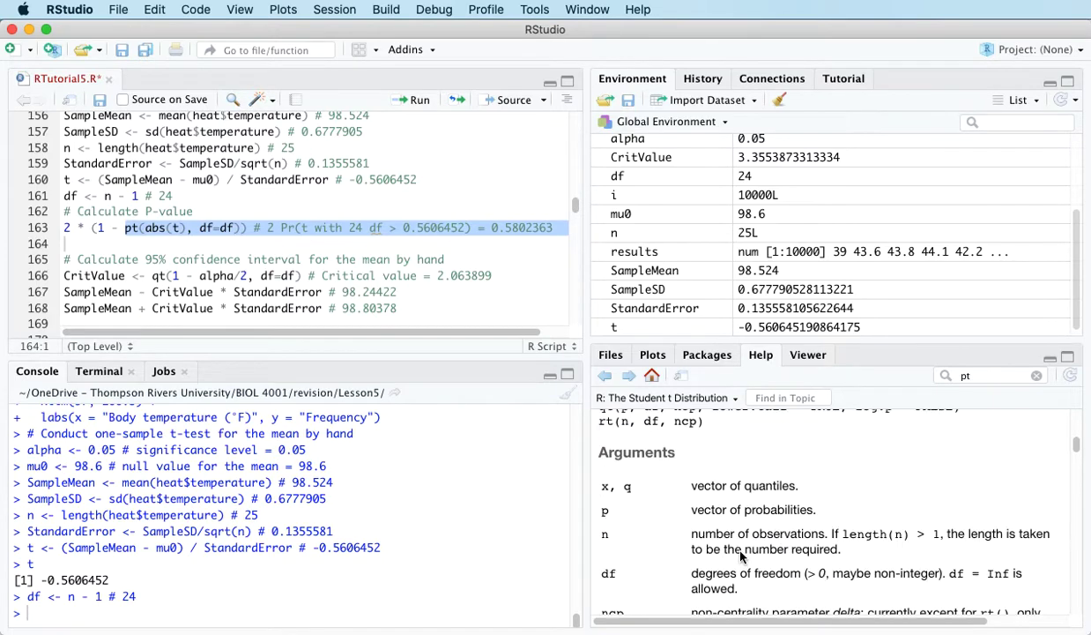
scroll(715, 494, down, 5)
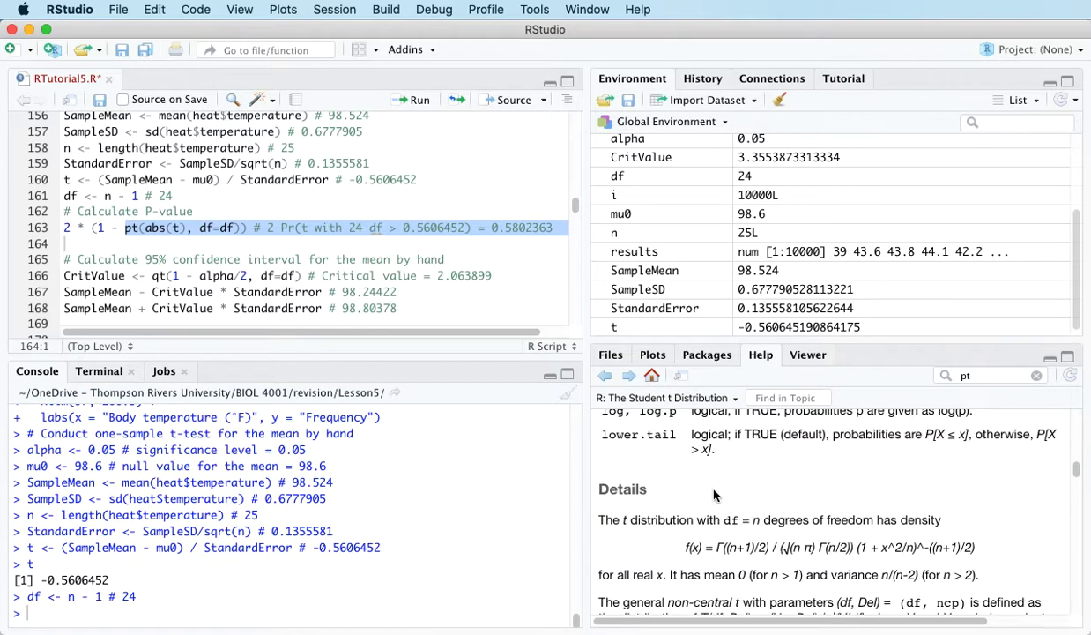
scroll(770, 435, up, 10)
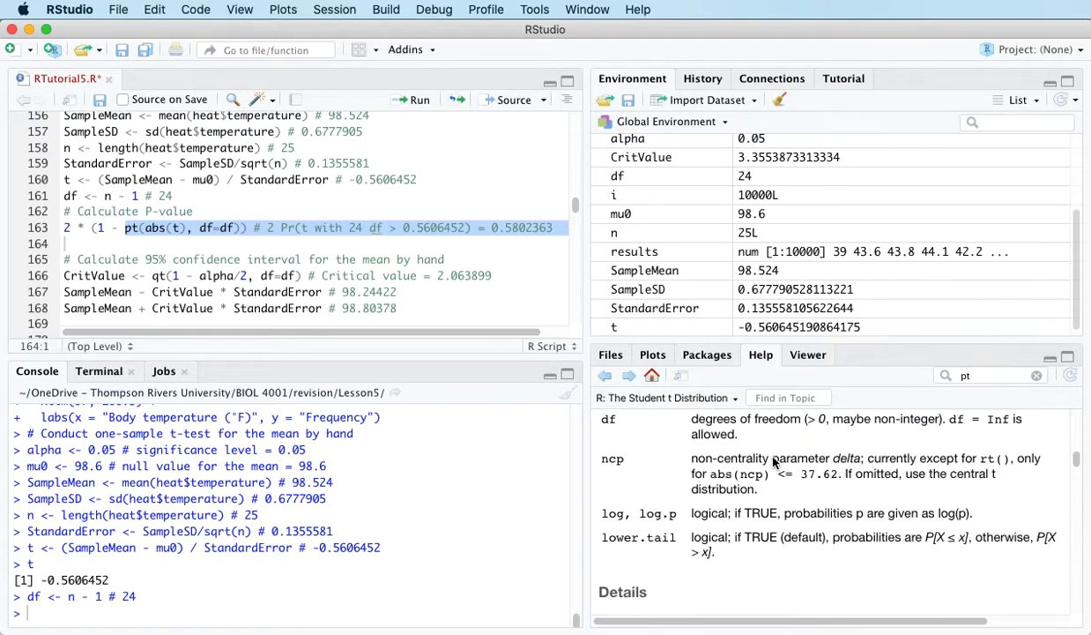
Step: Highlight pt, df=df and abs(t) in turn on the p-value line 163
click(145, 231)
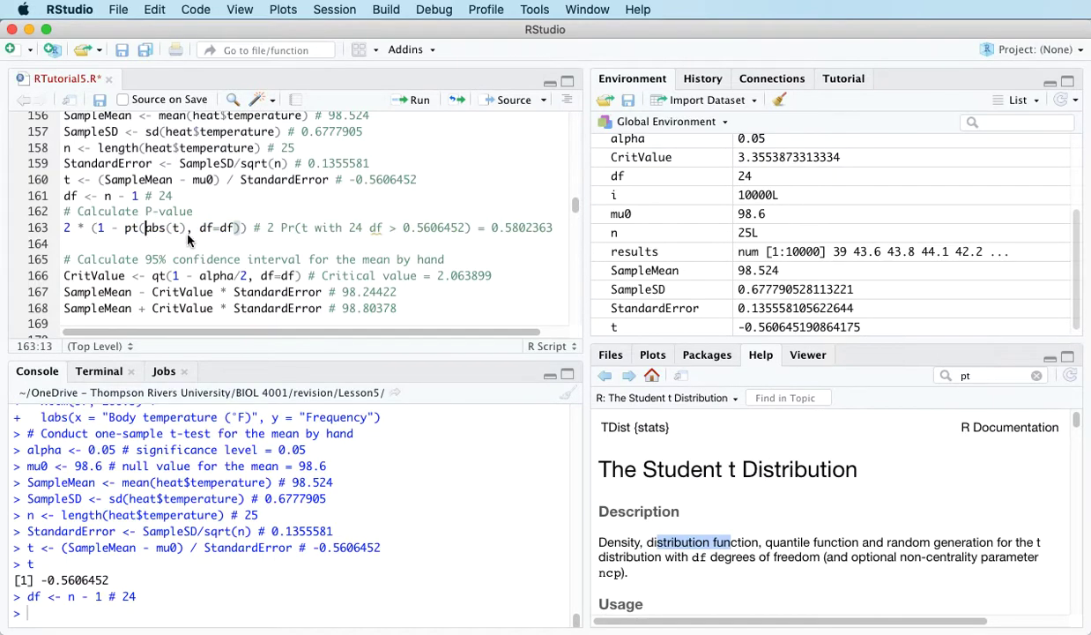
click(126, 229)
drag(125, 229, 137, 231)
drag(197, 231, 236, 237)
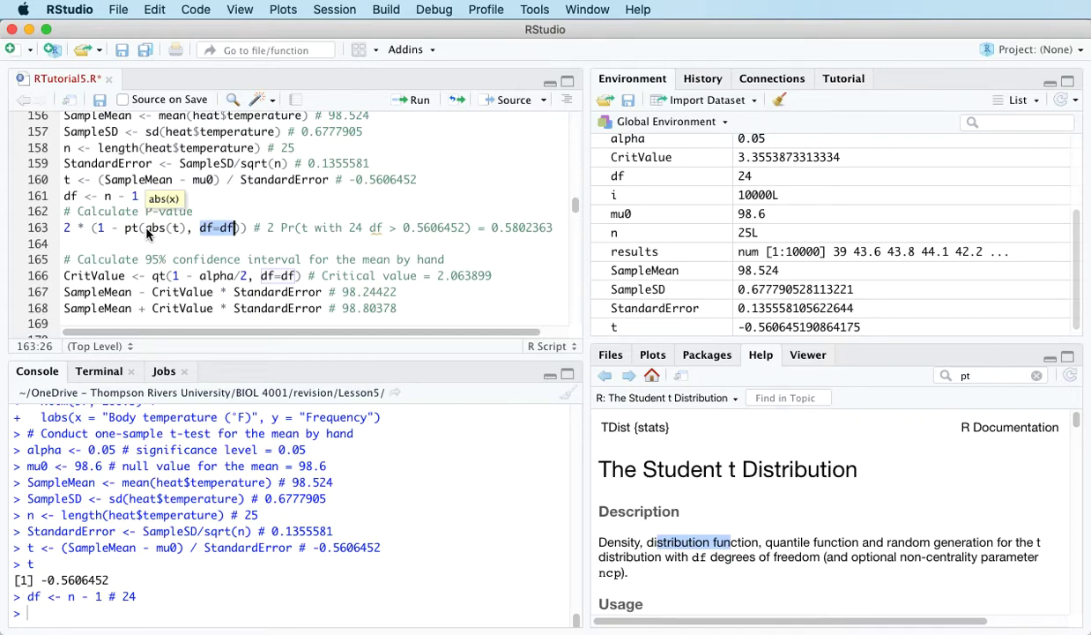
drag(146, 227, 185, 229)
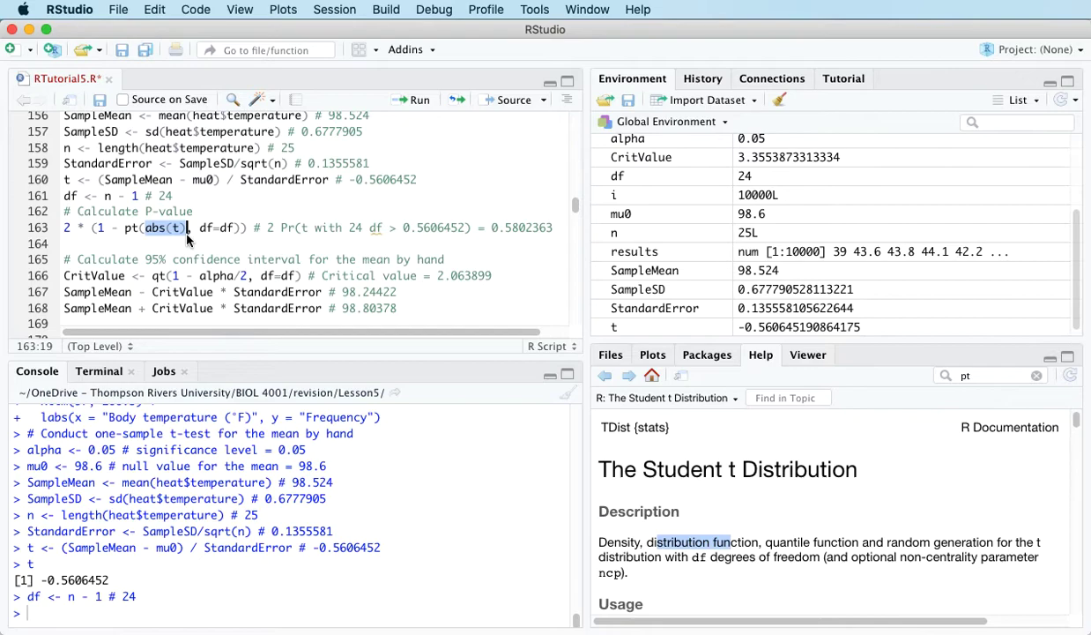
Step: Evaluate abs(t) on its own (0.5606452), then select pt(abs(t), df=df)
click(147, 229)
drag(146, 229, 165, 231)
click(164, 231)
drag(145, 229, 188, 230)
click(412, 103)
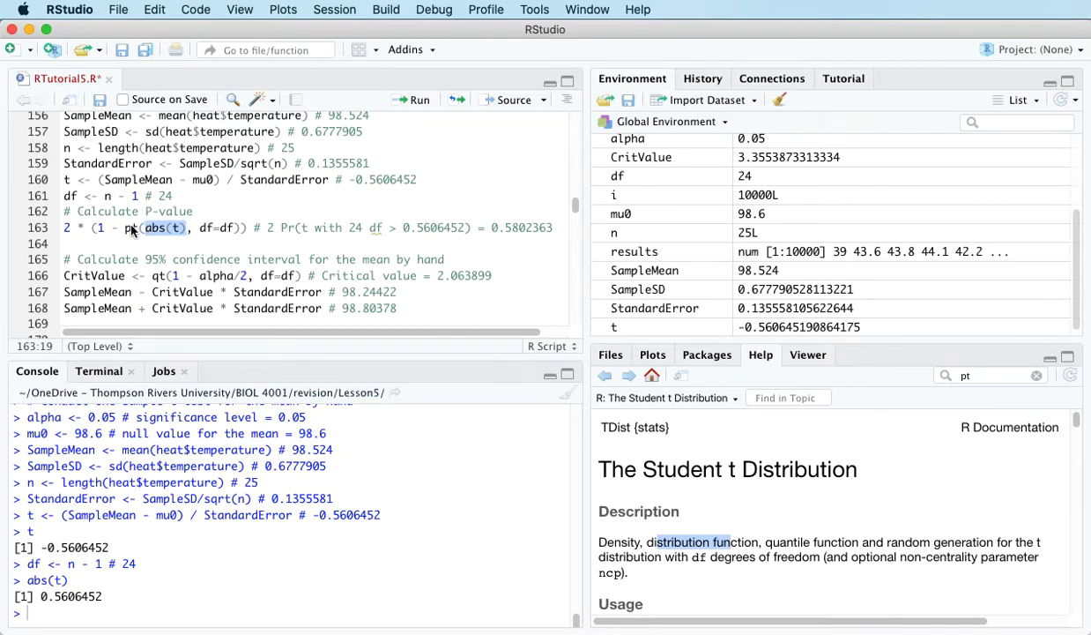
drag(126, 231, 247, 228)
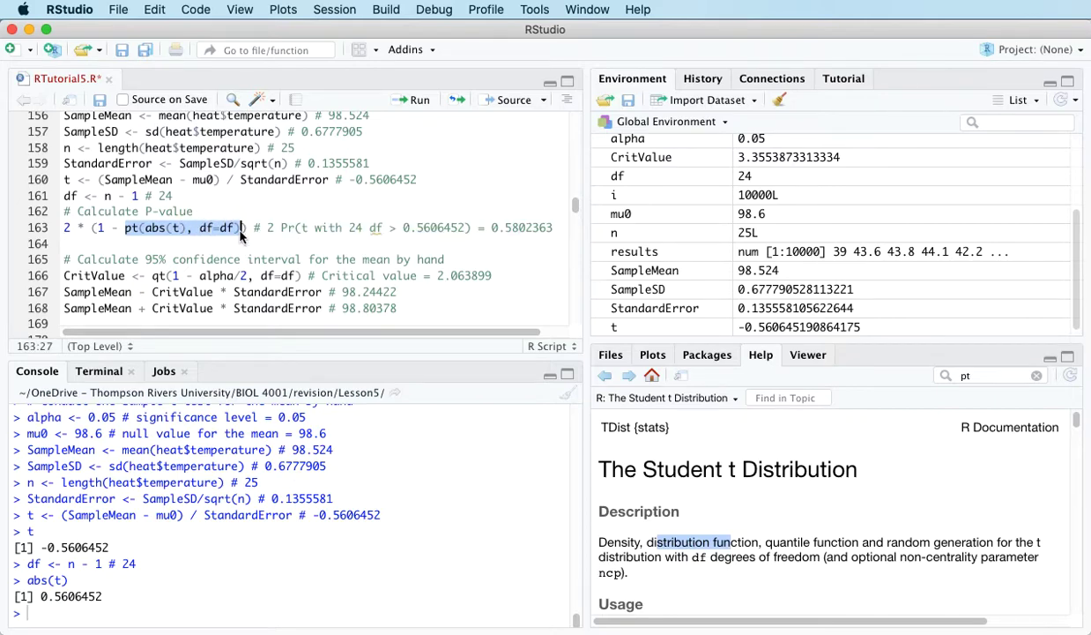
Step: Evaluate pt(abs(t), df=df) as 0.7098819 and 1 - pt(abs(t), df=df) as 0.2901181
click(421, 101)
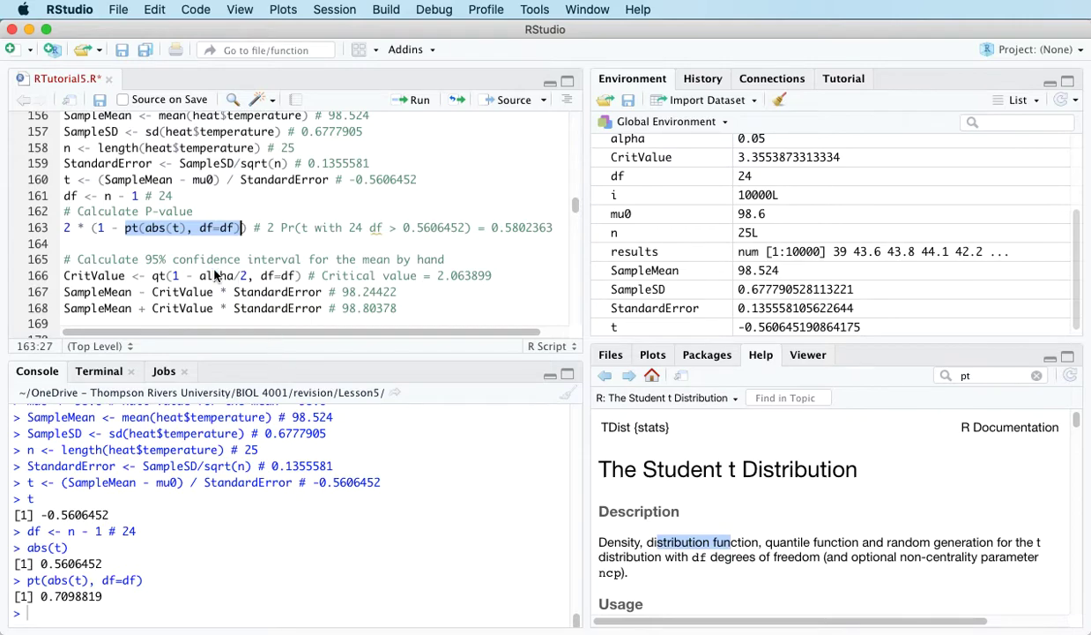
click(175, 244)
drag(95, 231, 244, 227)
click(414, 100)
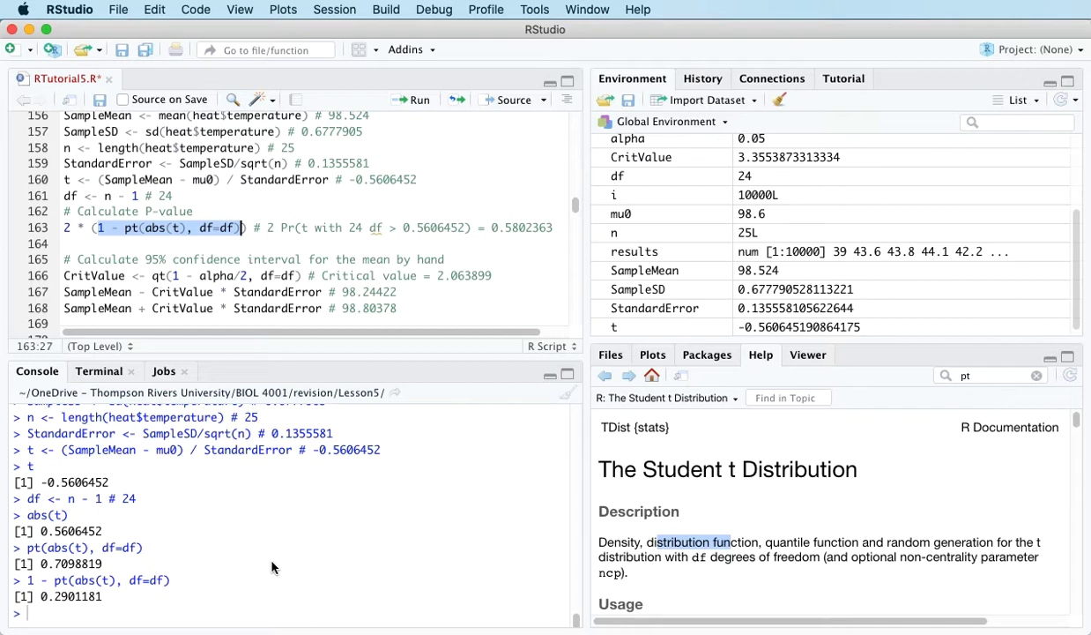
click(102, 229)
key(super+Left)
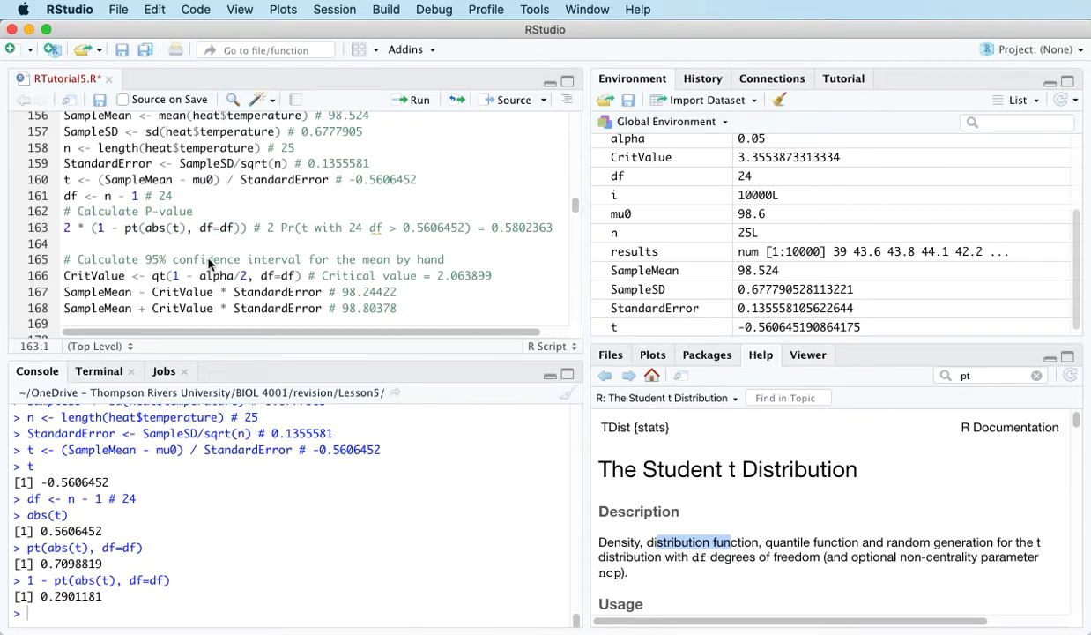
Step: Run the full two-sided p-value line and highlight its 0.5802363 result in the console
click(410, 100)
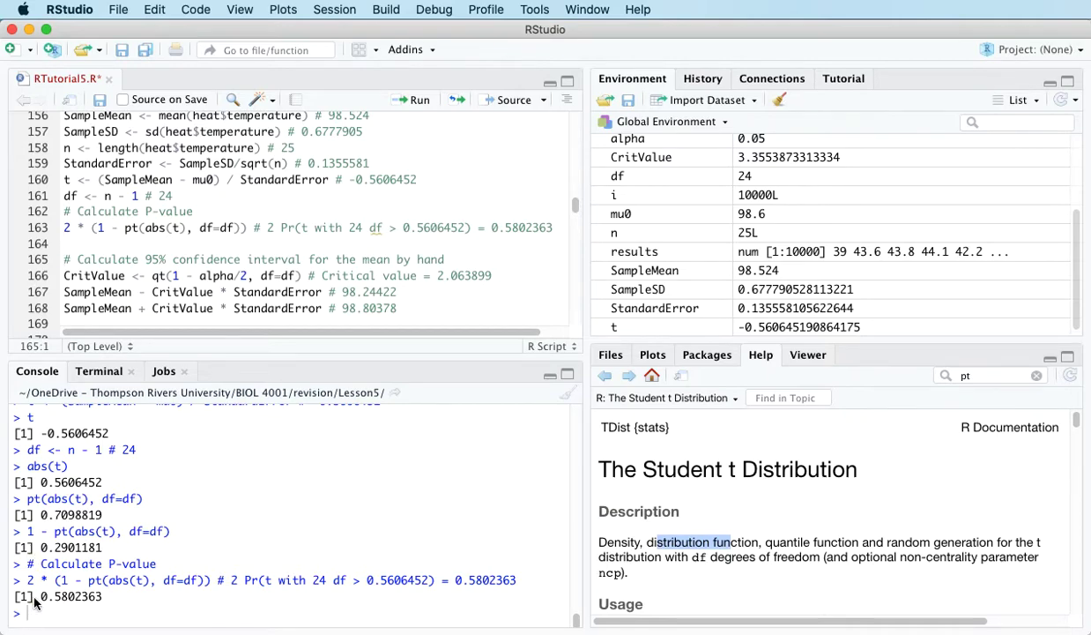
drag(37, 596, 119, 608)
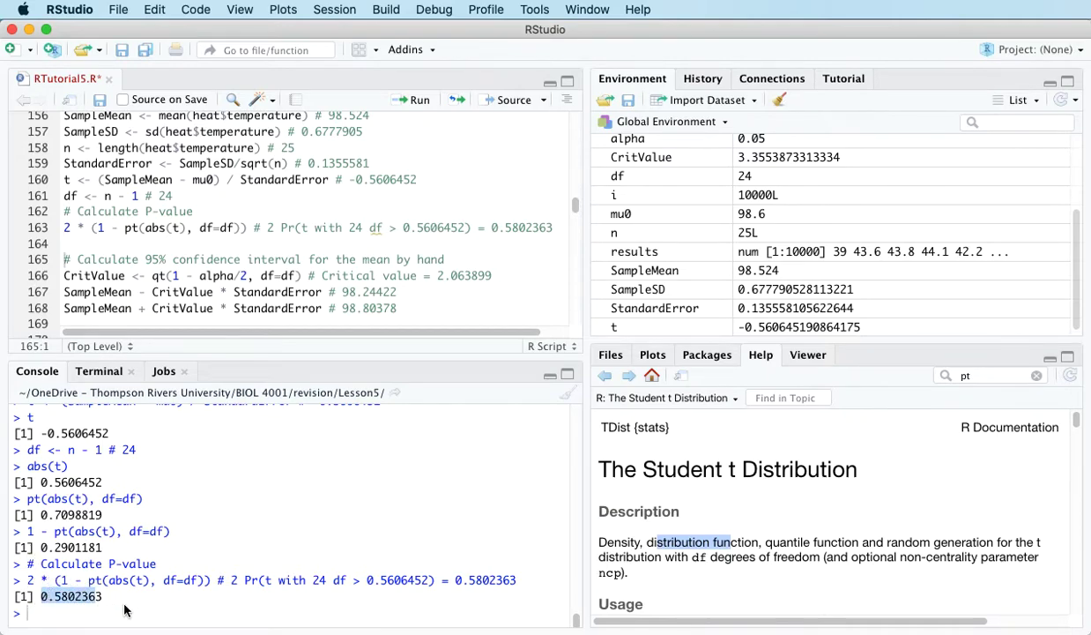
scroll(125, 608, up, 5)
scroll(127, 606, down, 3)
scroll(147, 156, up, 2)
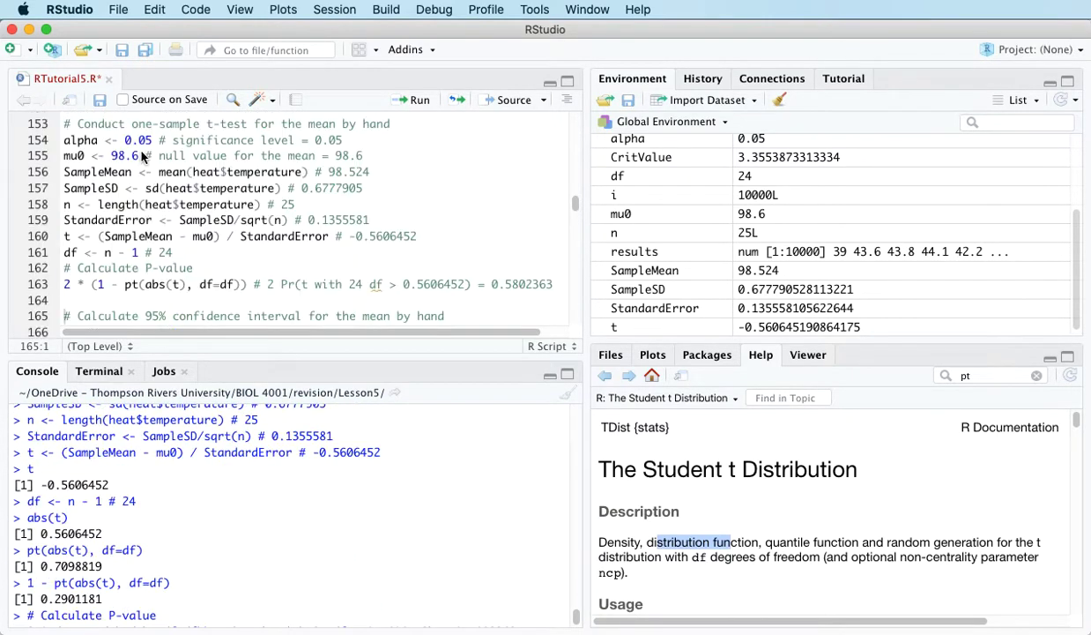
drag(64, 140, 178, 140)
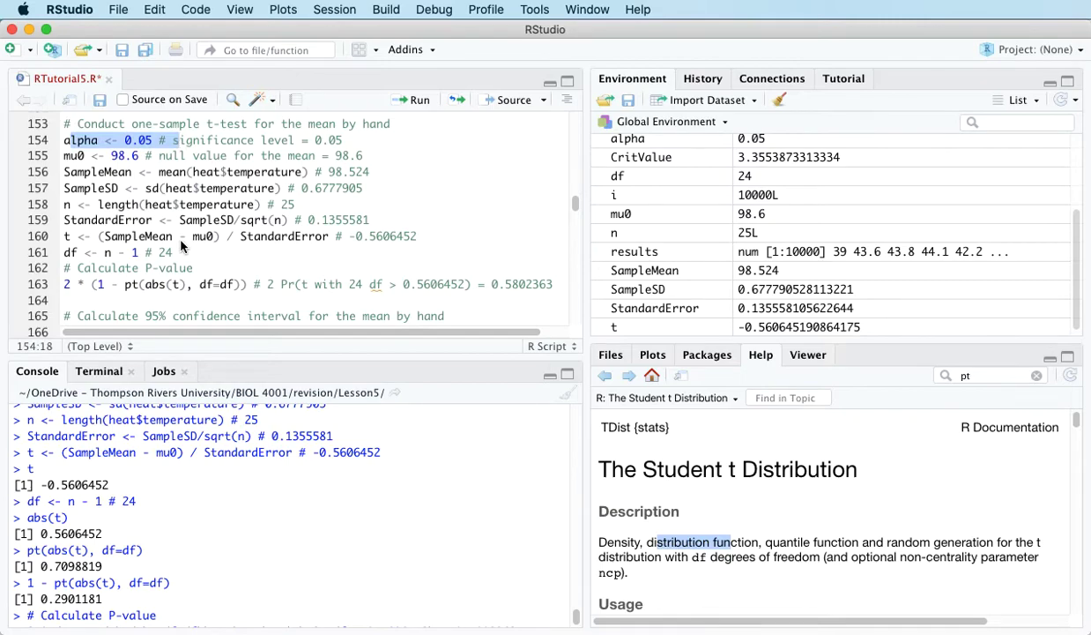
scroll(181, 246, down, 2)
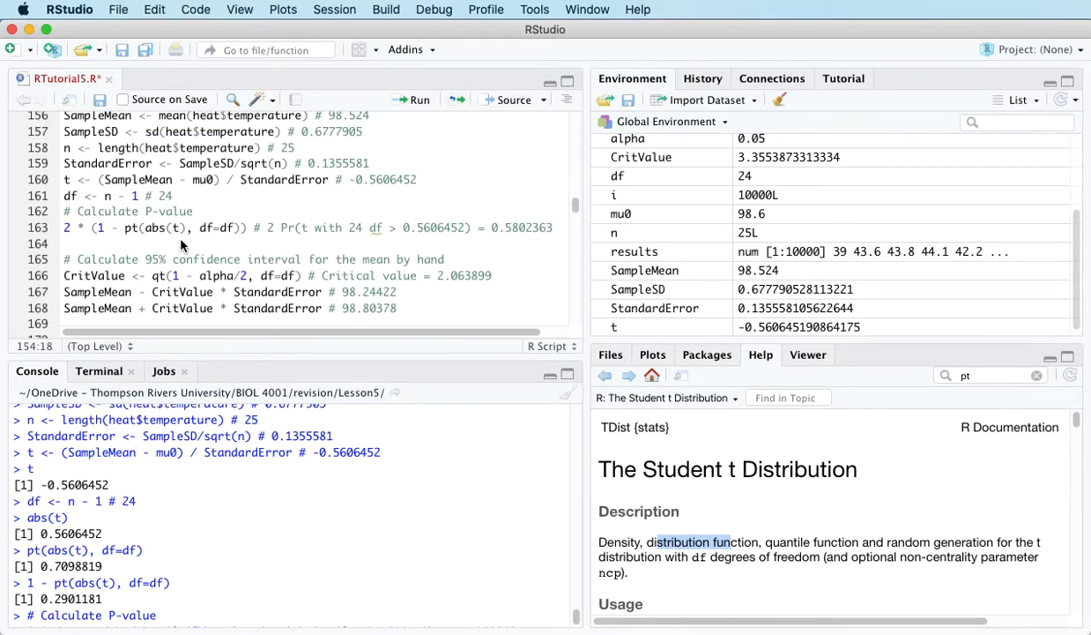
scroll(182, 246, down, 4)
scroll(182, 246, down, 2)
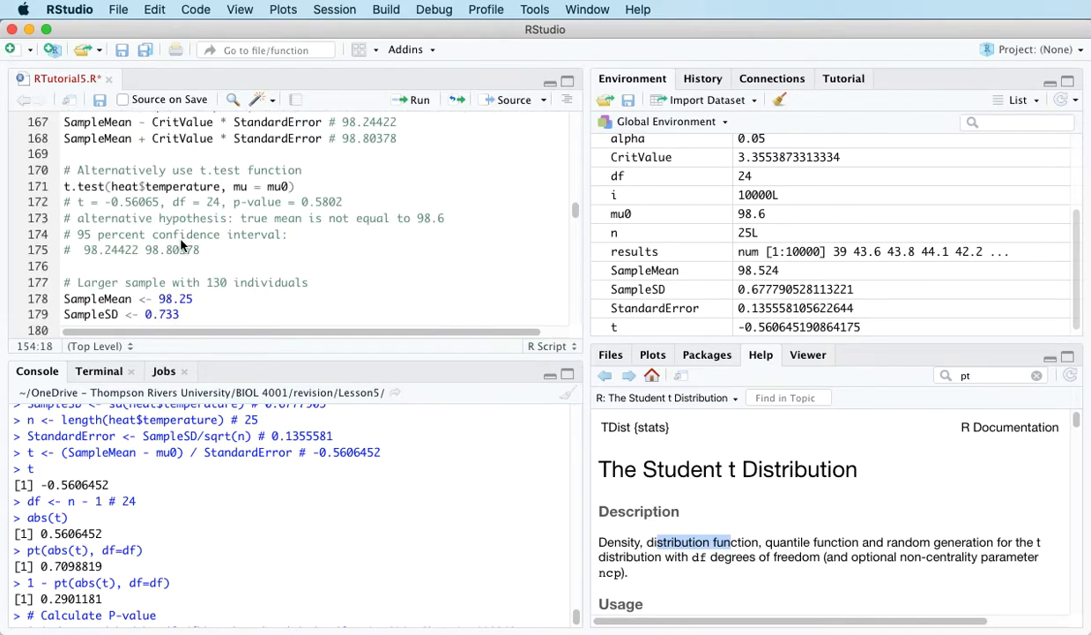
scroll(186, 259, up, 2)
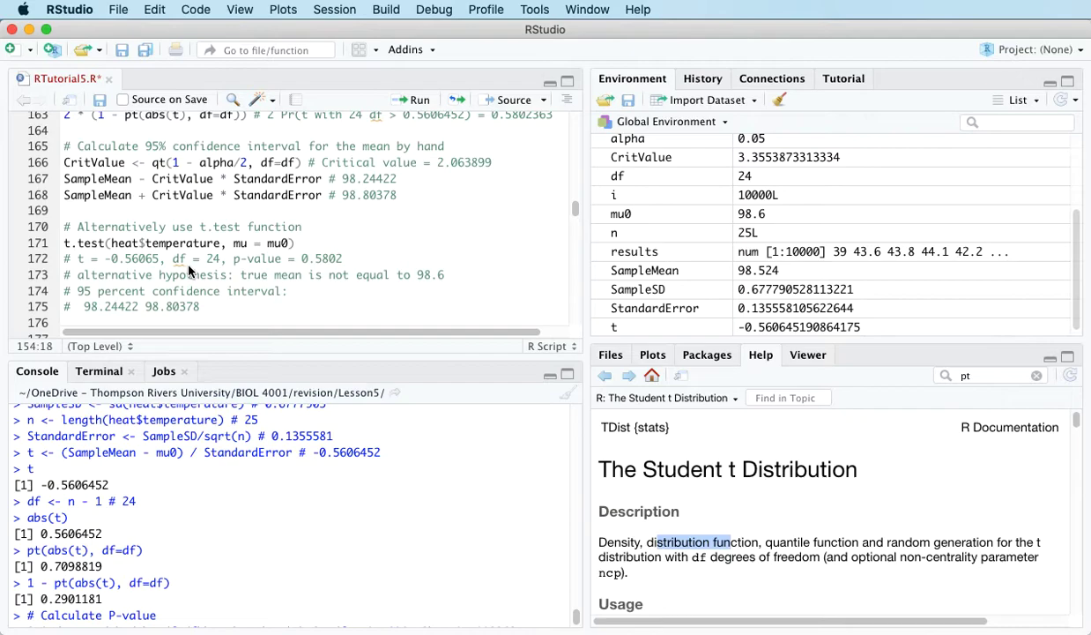
Step: Run the critical value and confidence limit lines, then t.test(heat$temperature, mu = mu0) on line 171
scroll(173, 208, up, 2)
click(65, 219)
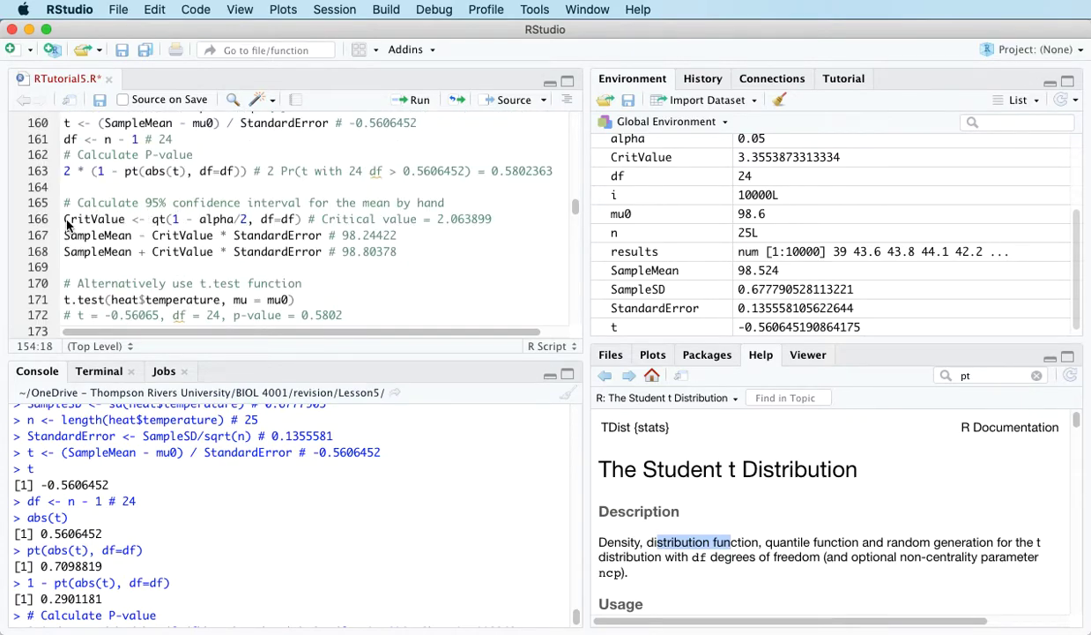
scroll(267, 275, down, 2)
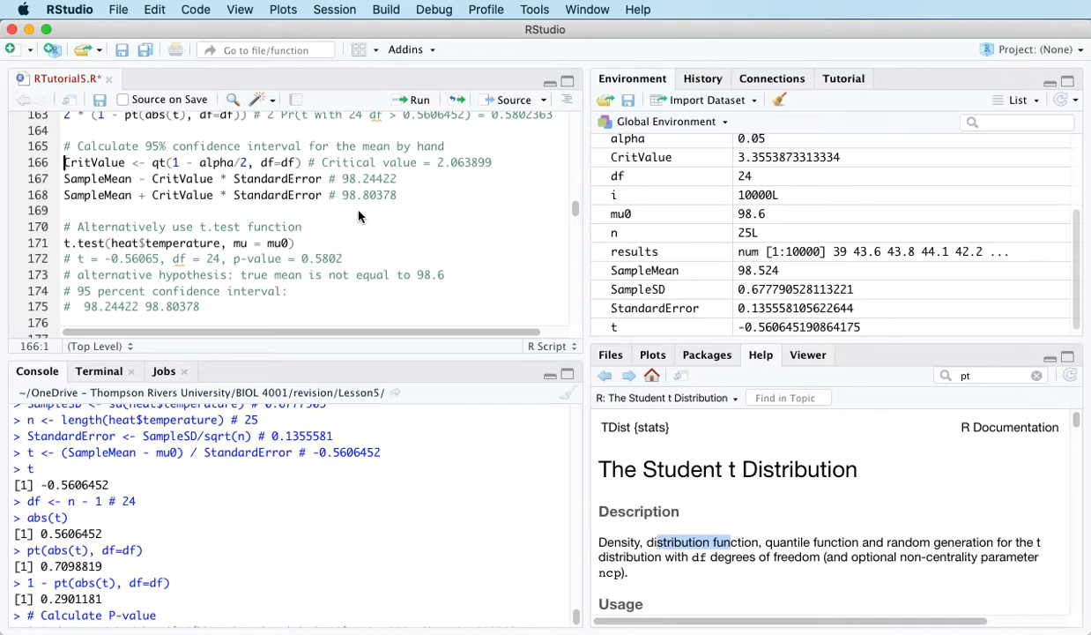
click(419, 102)
click(419, 102)
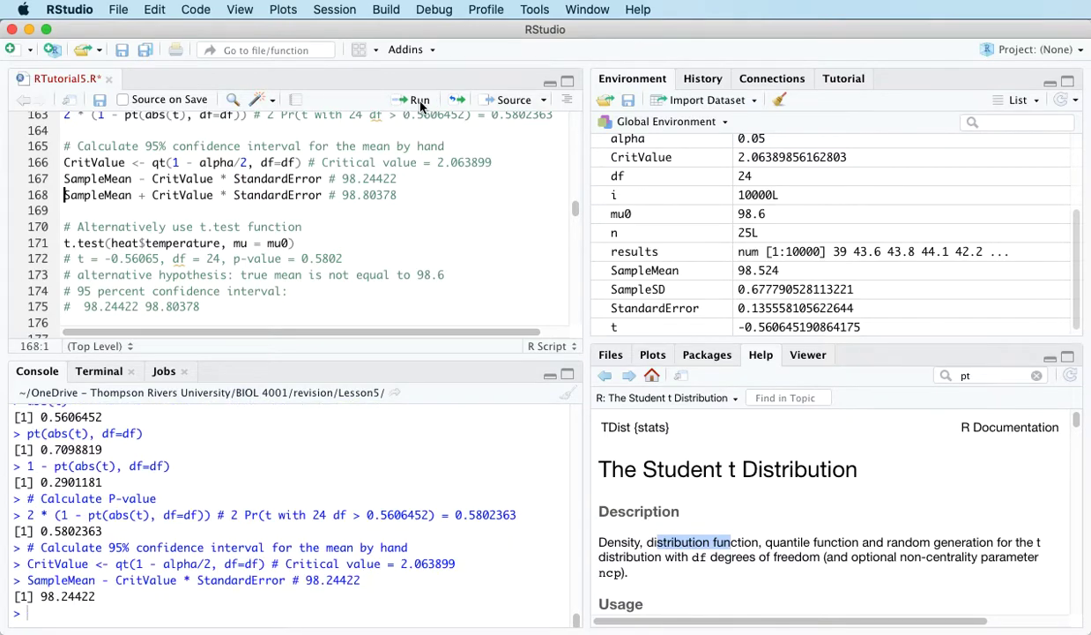
click(420, 104)
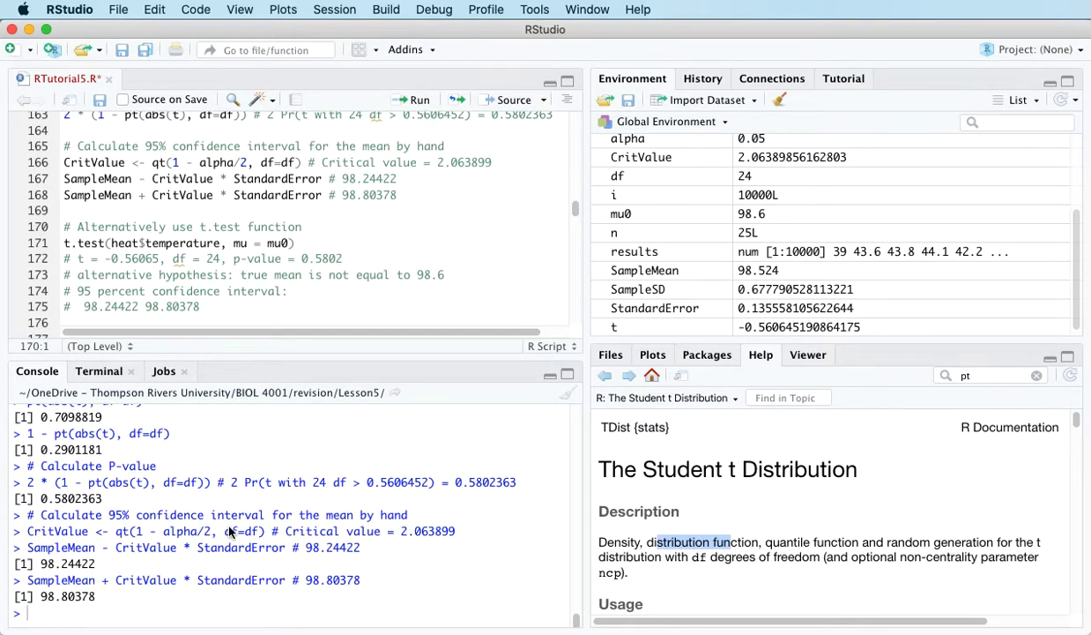
click(62, 243)
click(417, 100)
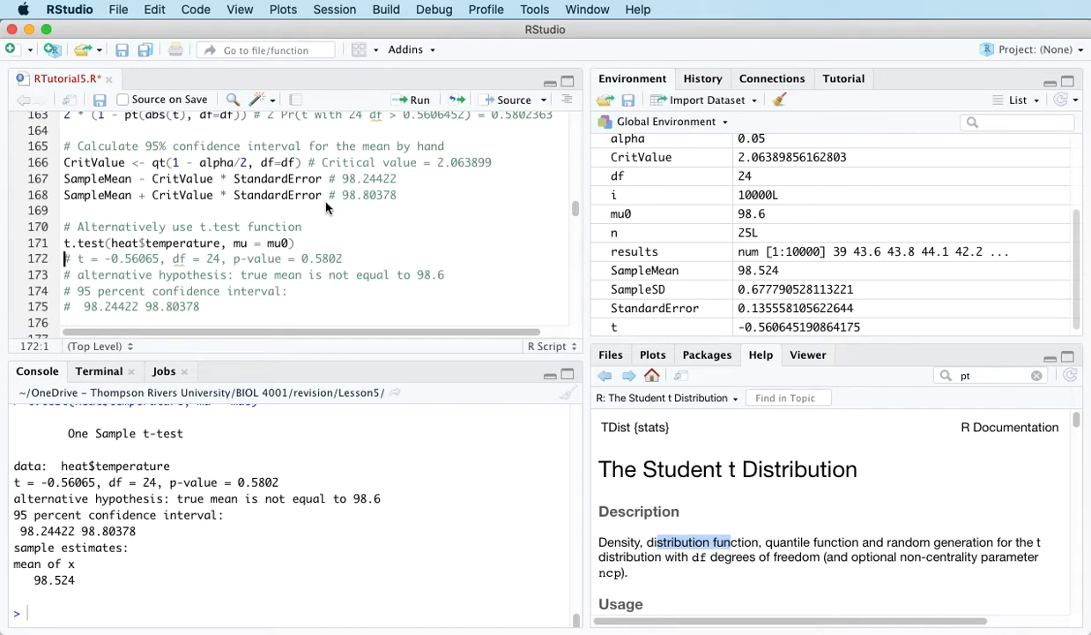
Step: Highlight the by-hand confidence bounds 98.24422 and 98.80378 in the console for comparison
click(65, 163)
scroll(192, 557, up, 5)
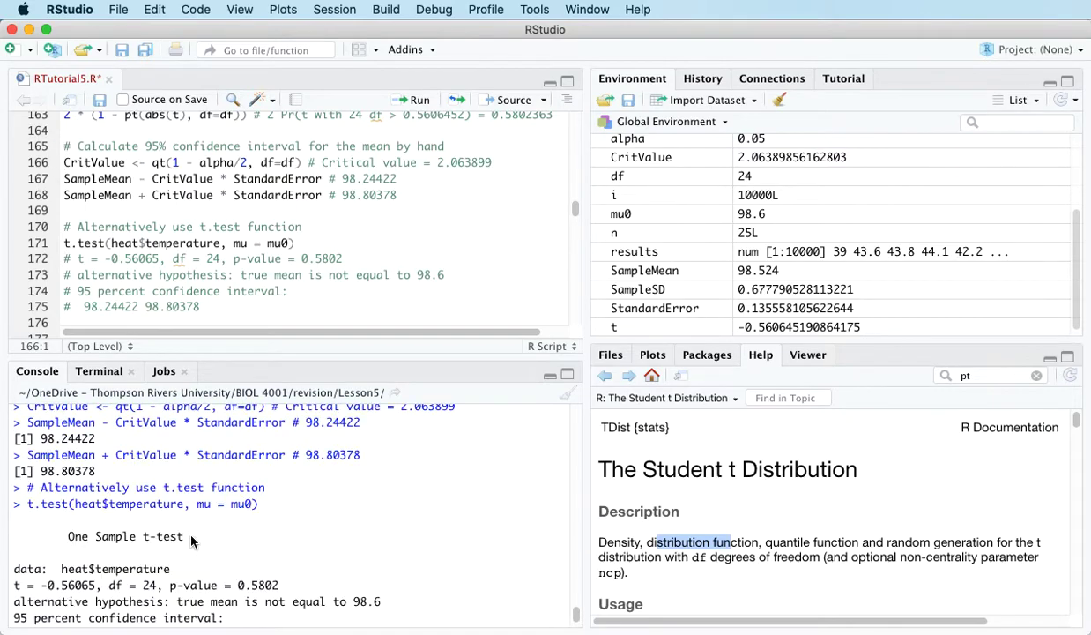
drag(38, 495, 95, 491)
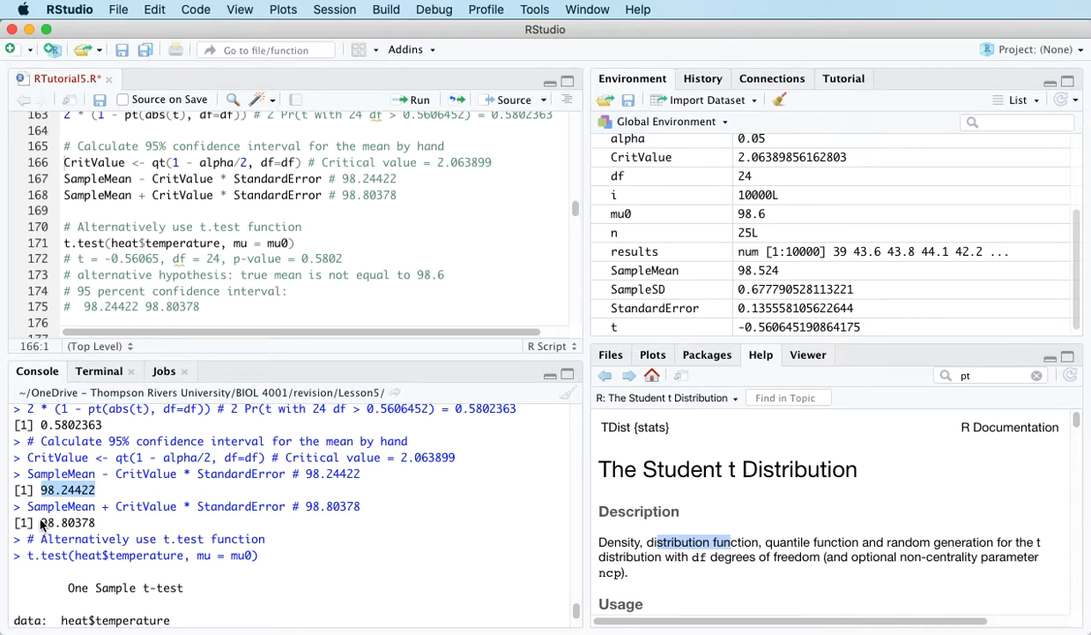
drag(39, 524, 95, 523)
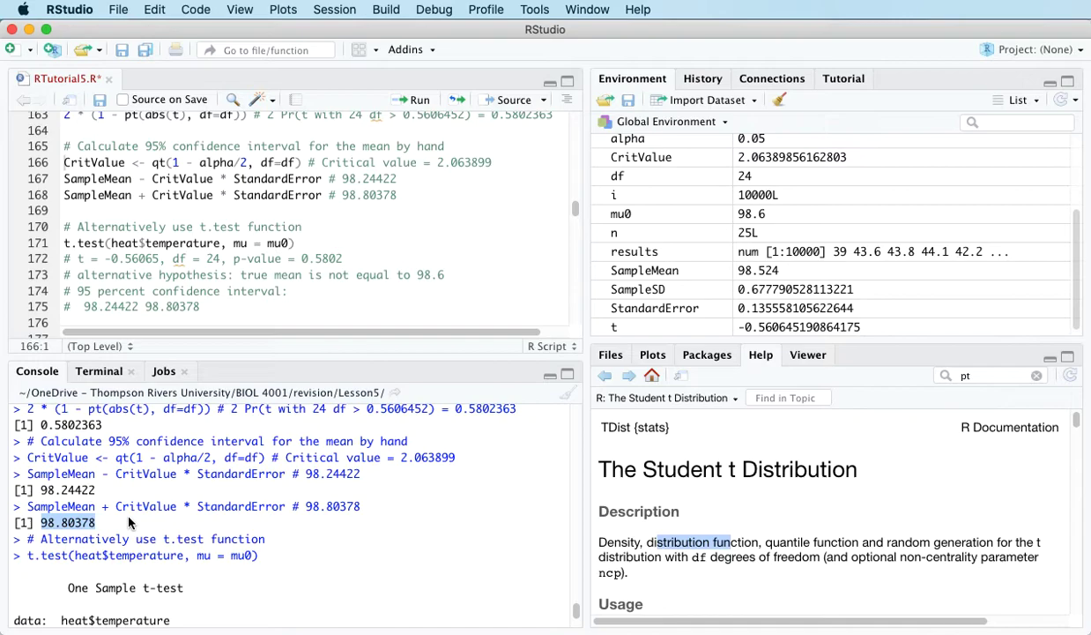
click(82, 486)
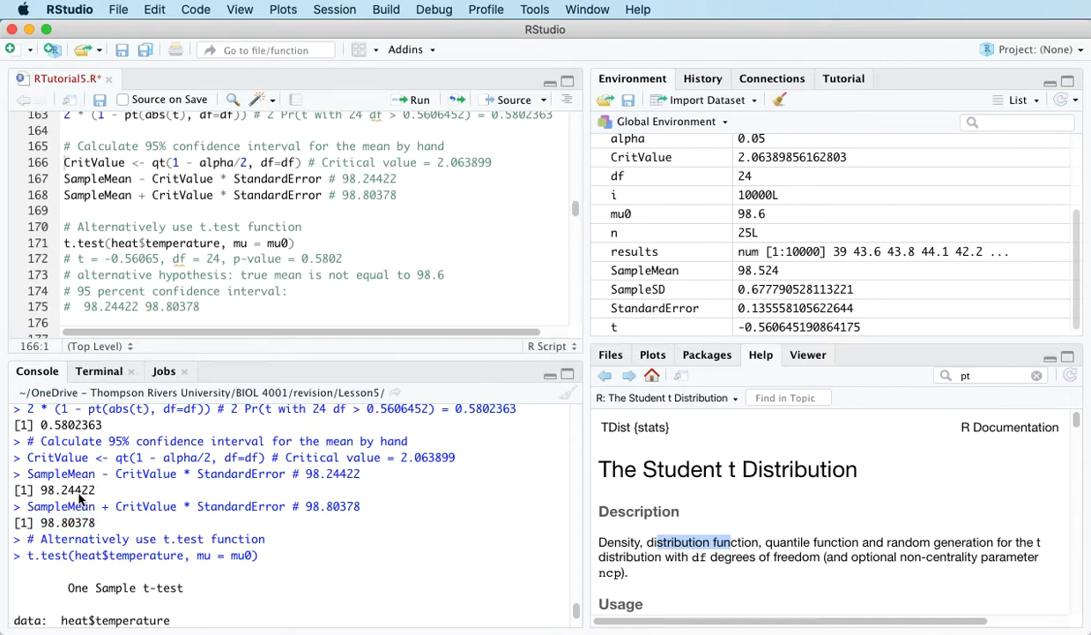
drag(41, 490, 76, 523)
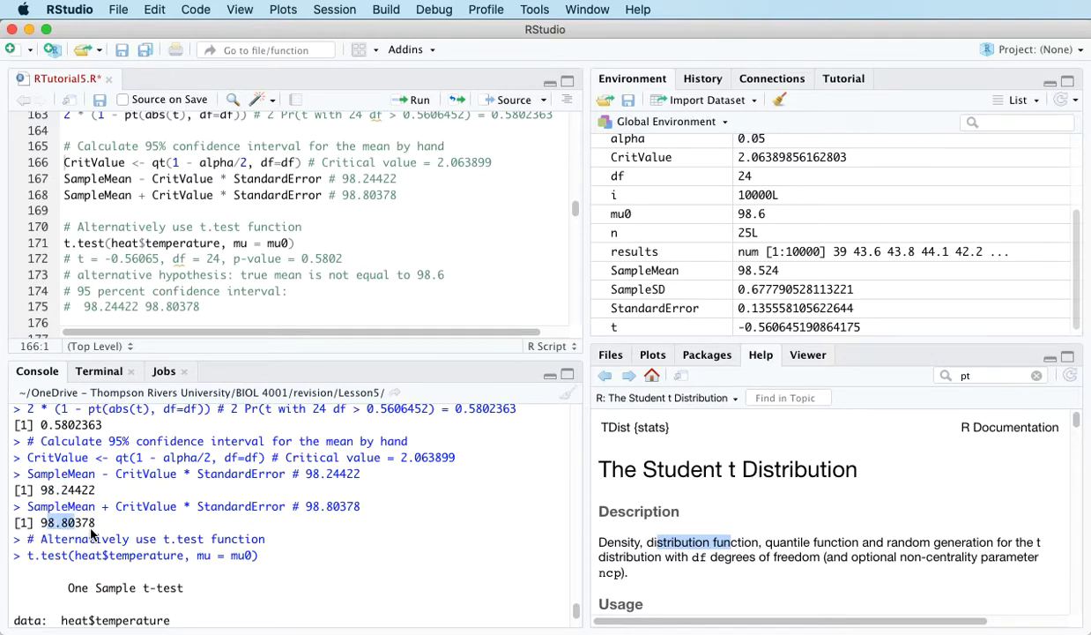
Step: Rerun the t.test line 171
scroll(99, 251, down, 2)
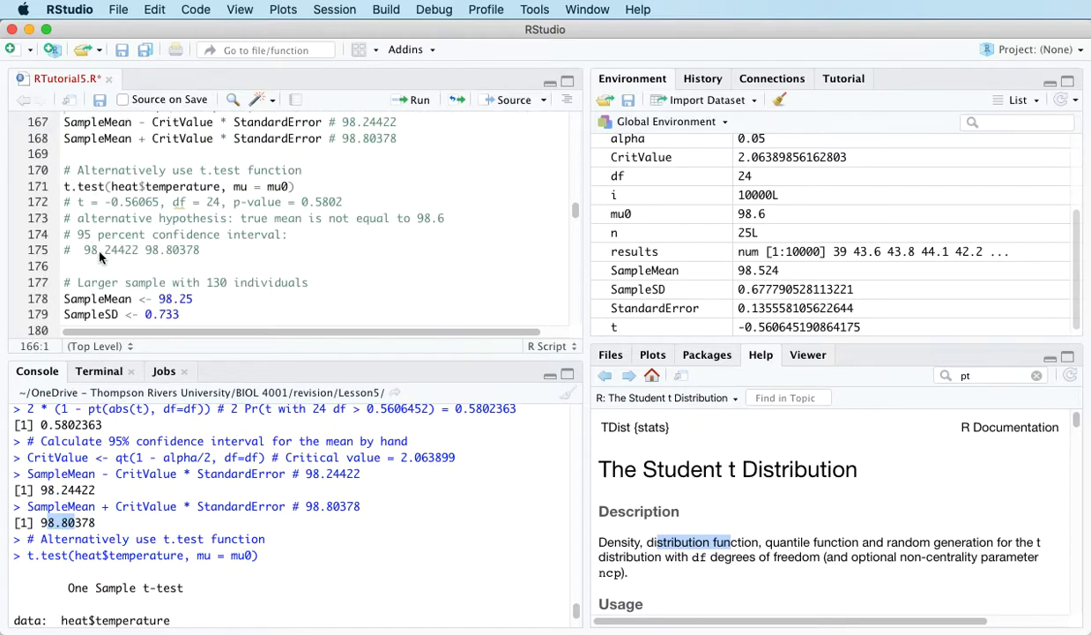
click(64, 186)
click(414, 100)
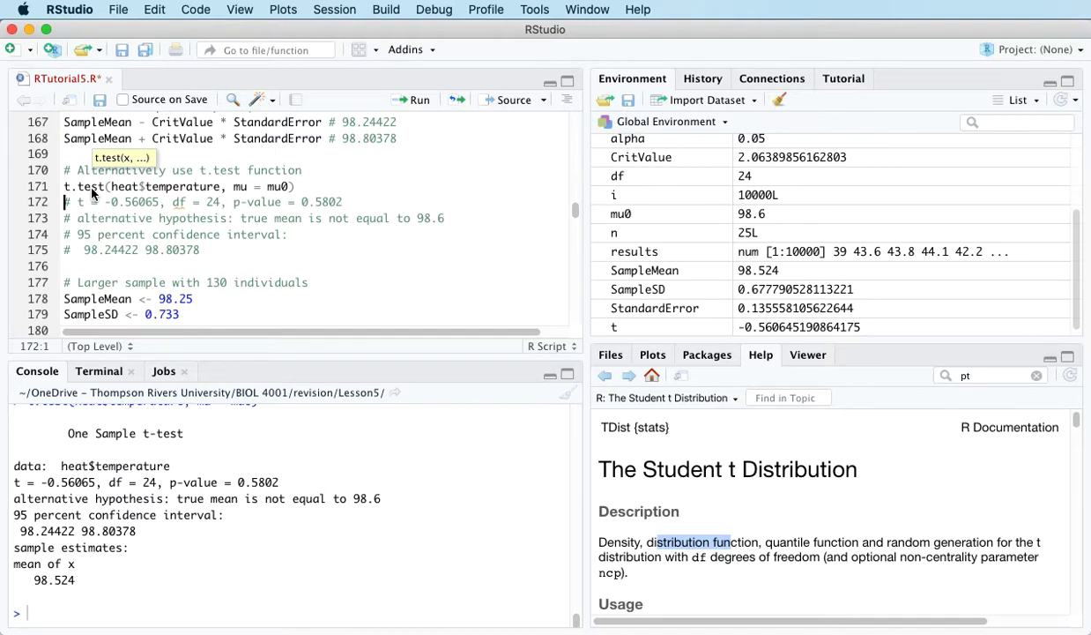
Step: Highlight the t.test line and its t = -0.56065, df = 24, p-value result
drag(64, 187, 107, 186)
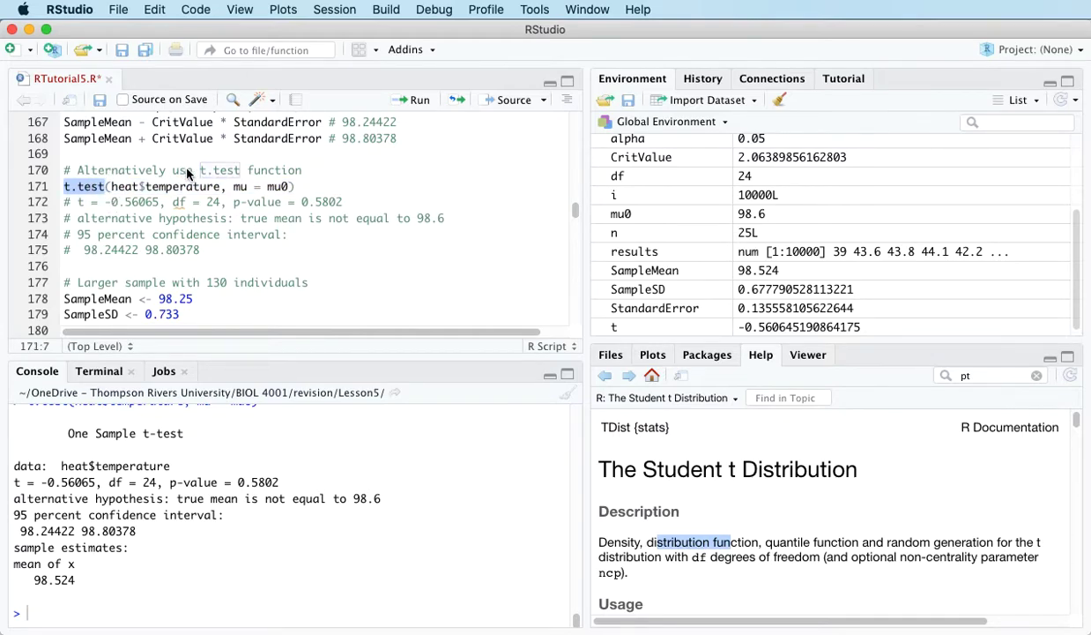
click(77, 187)
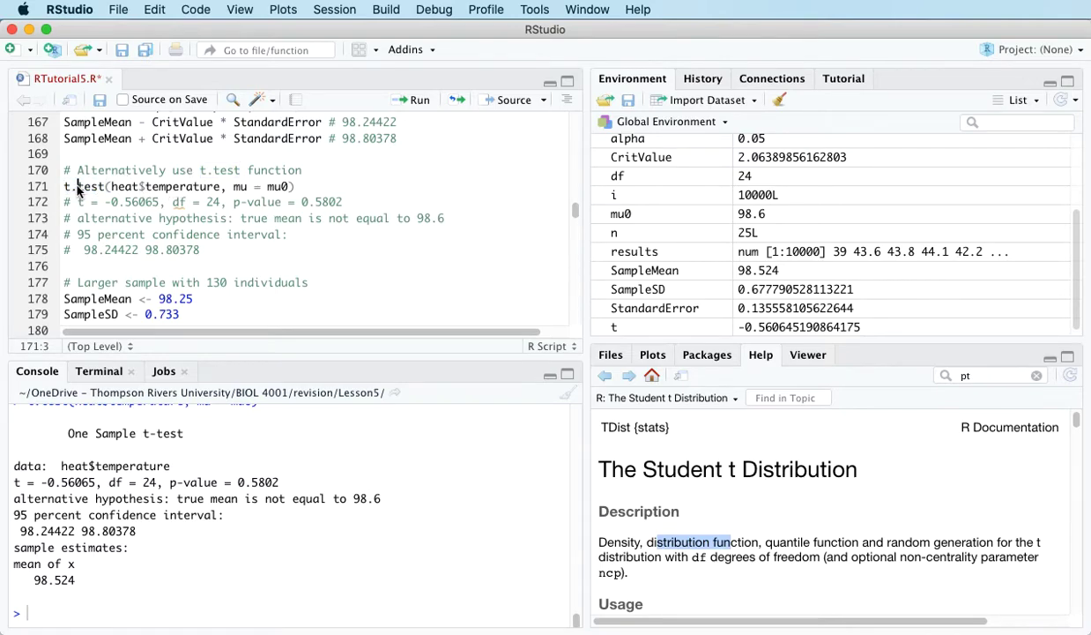
drag(64, 187, 305, 188)
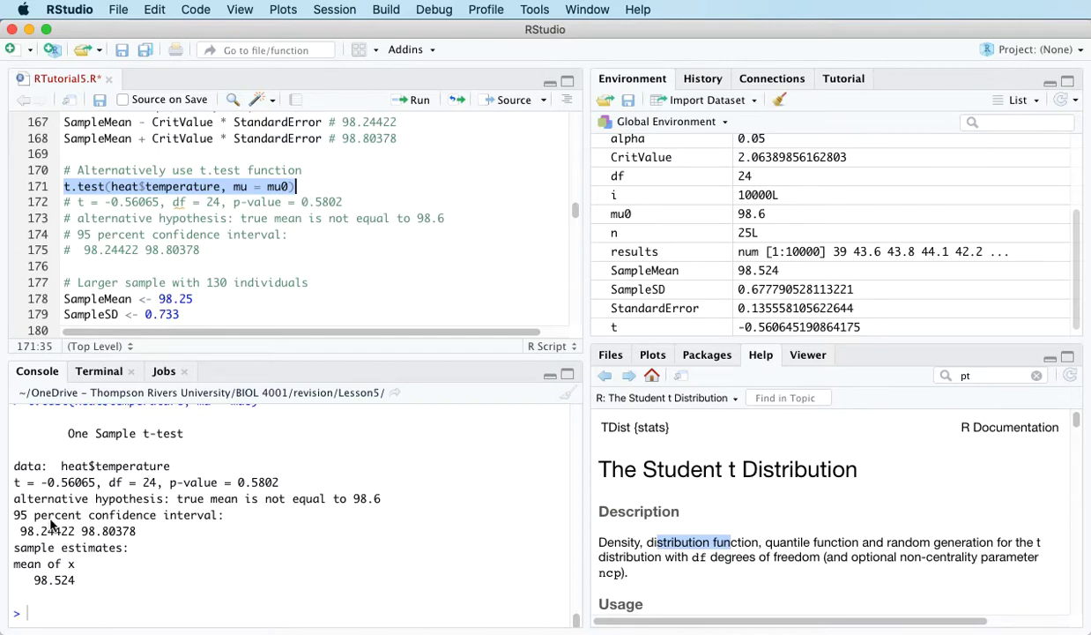
drag(16, 484, 281, 483)
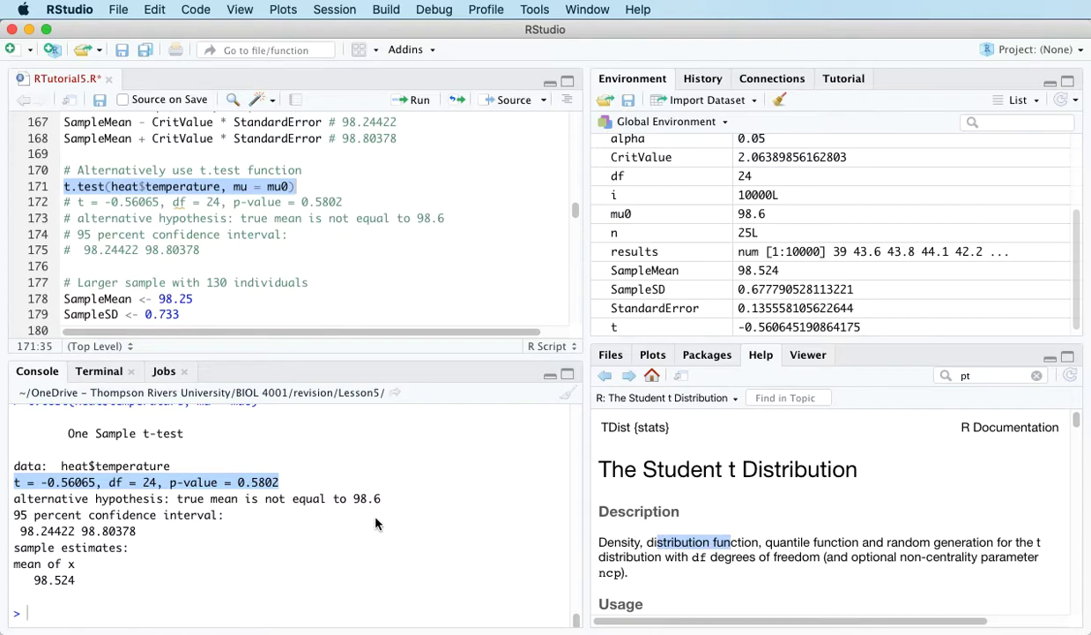
click(61, 488)
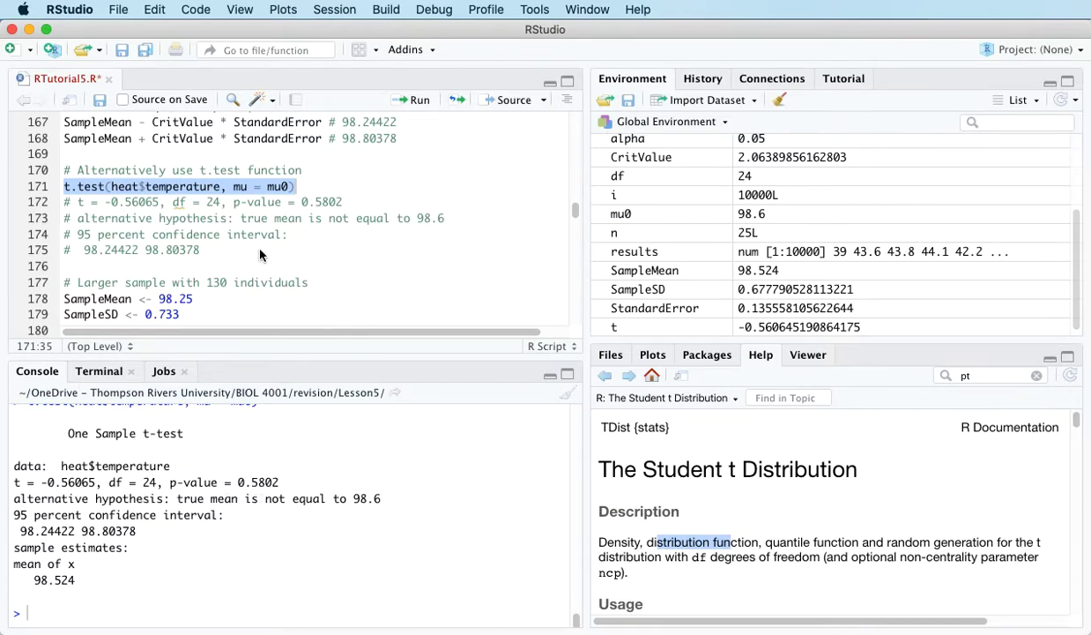
Step: Rerun the hand-calculated p-value formula on line 163
scroll(251, 260, up, 4)
drag(62, 227, 64, 244)
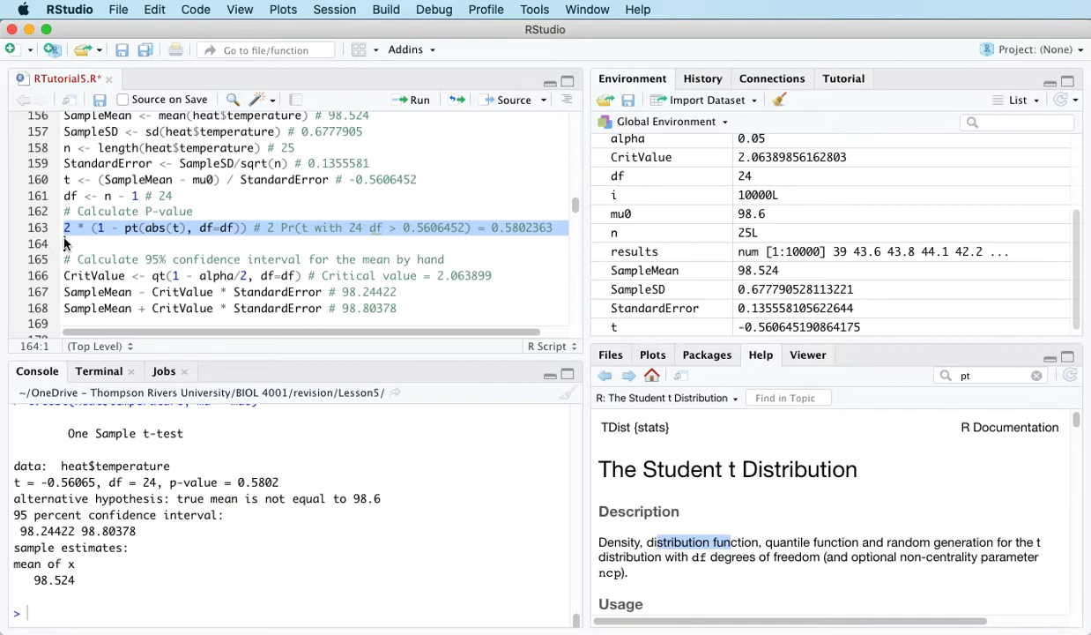
click(390, 99)
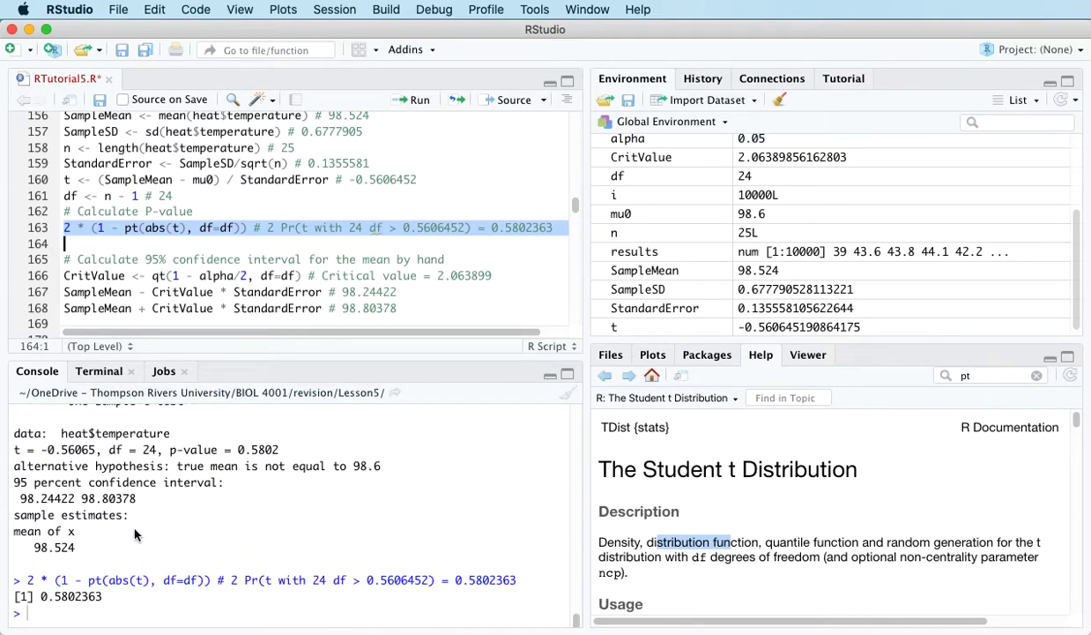
Step: Compare p-values 0.5802 and 0.5802363, then highlight the alternative hypothesis and confidence interval output
drag(237, 450, 284, 449)
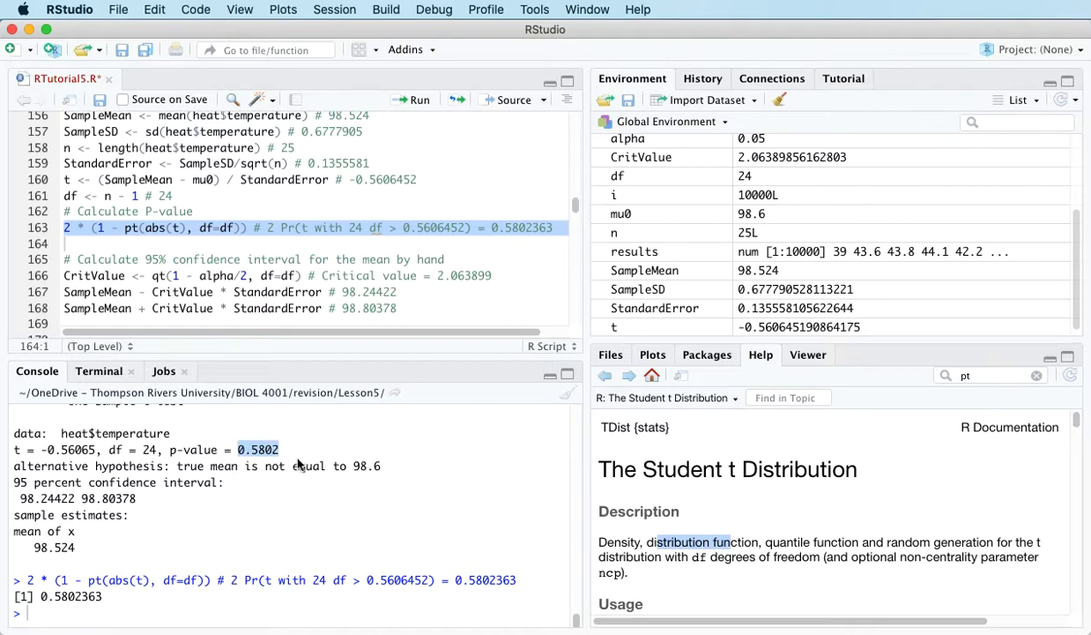
double_click(55, 597)
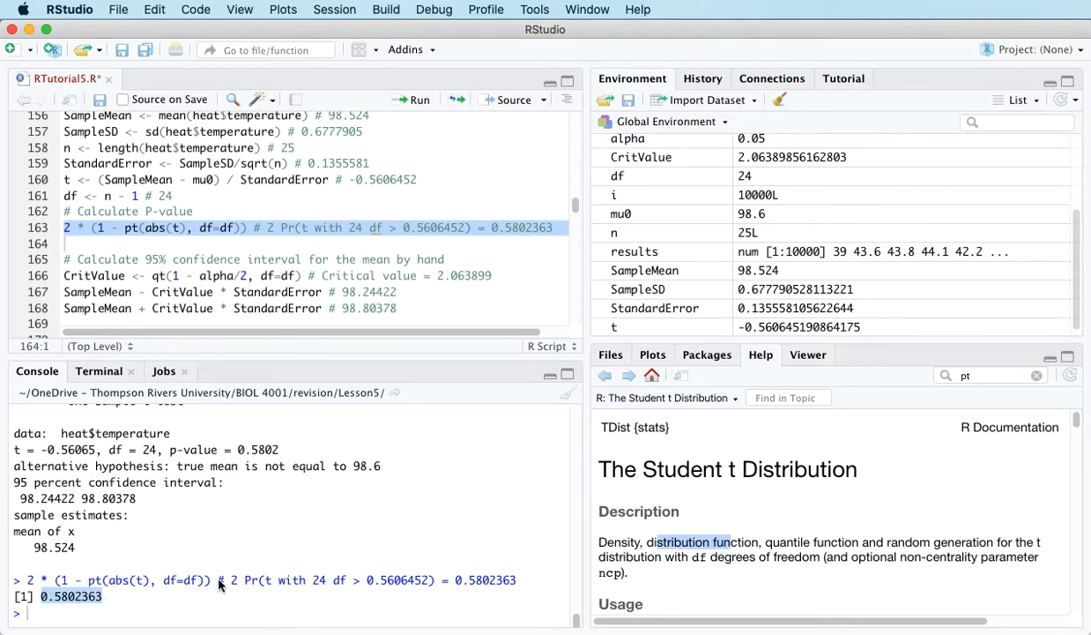
triple_click(17, 467)
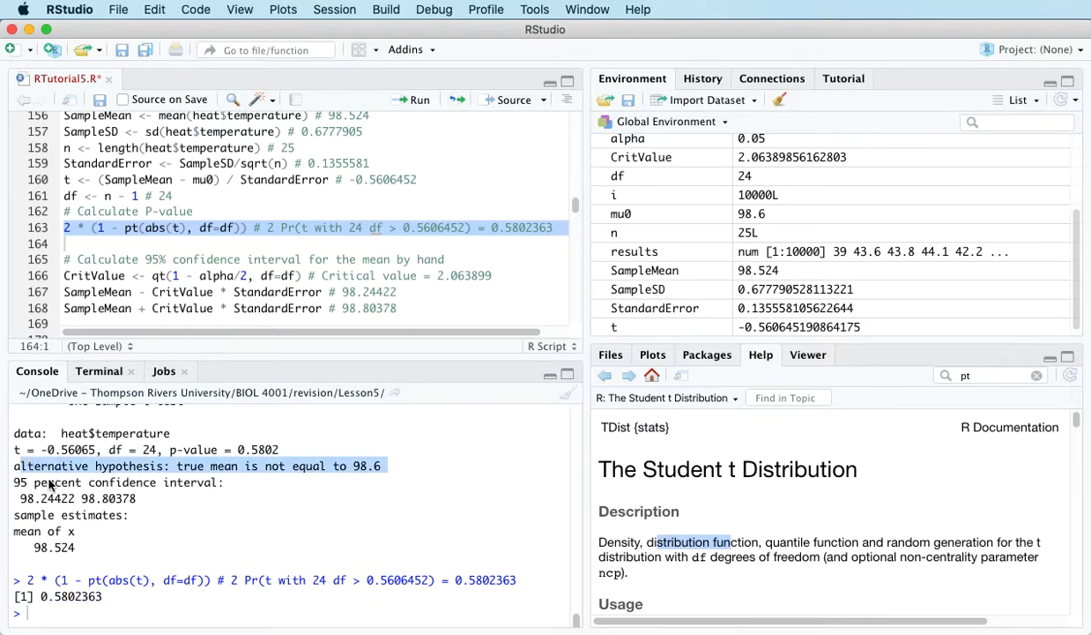
click(49, 482)
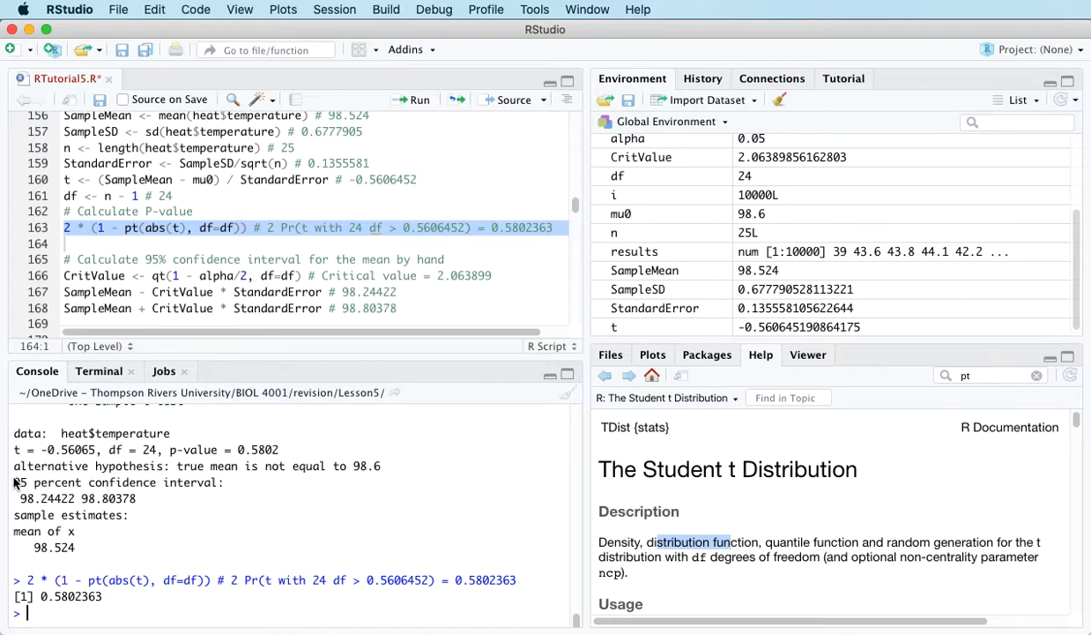
drag(14, 476, 16, 510)
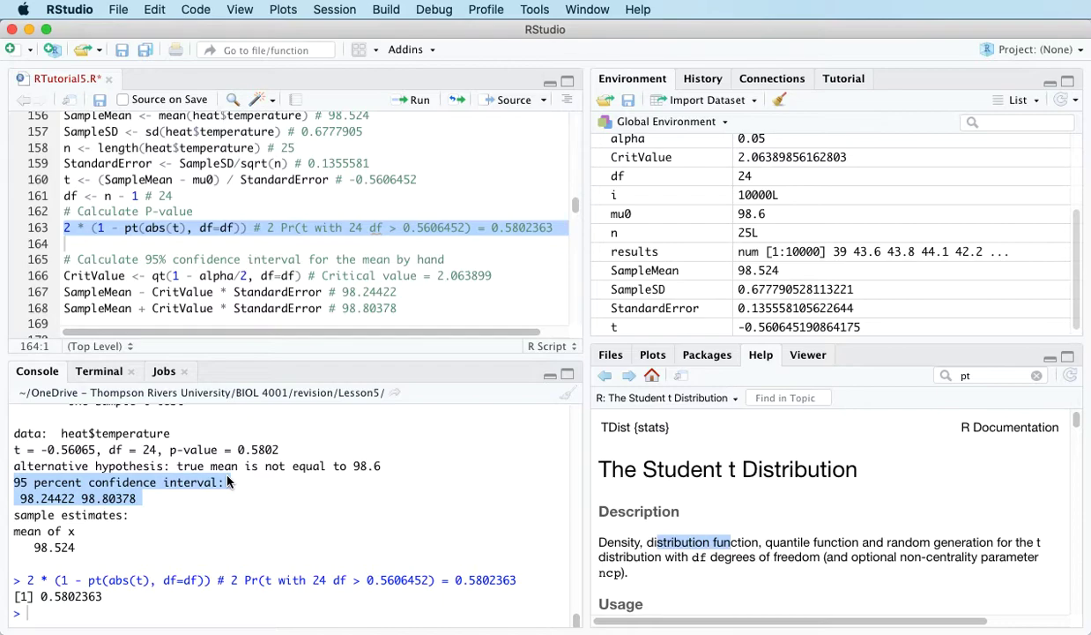
click(201, 241)
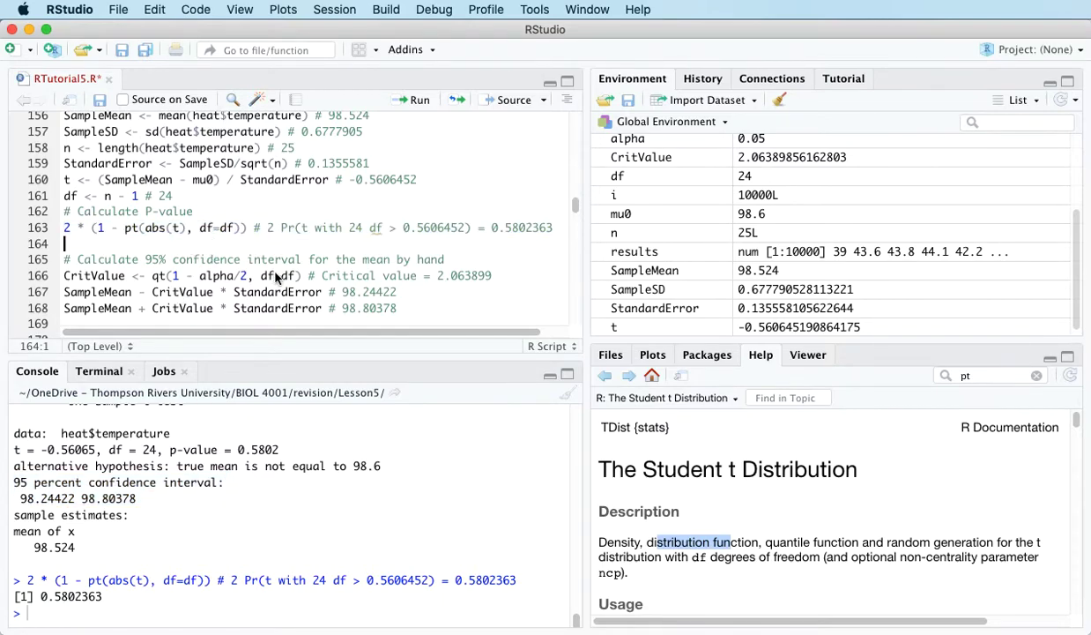
scroll(276, 278, down, 2)
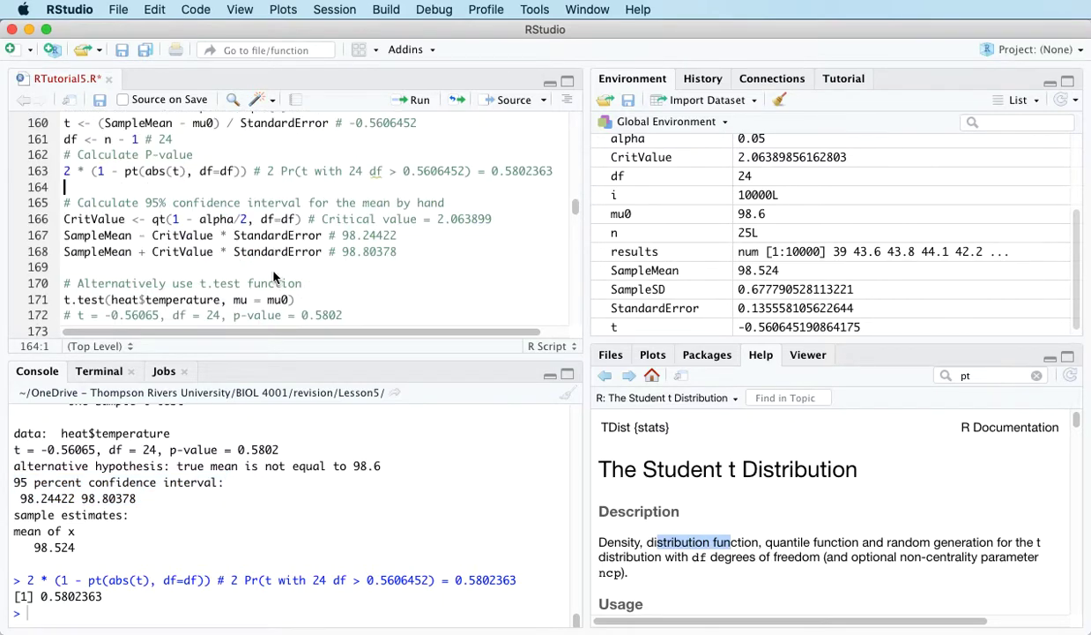
scroll(273, 278, up, 2)
scroll(273, 277, down, 7)
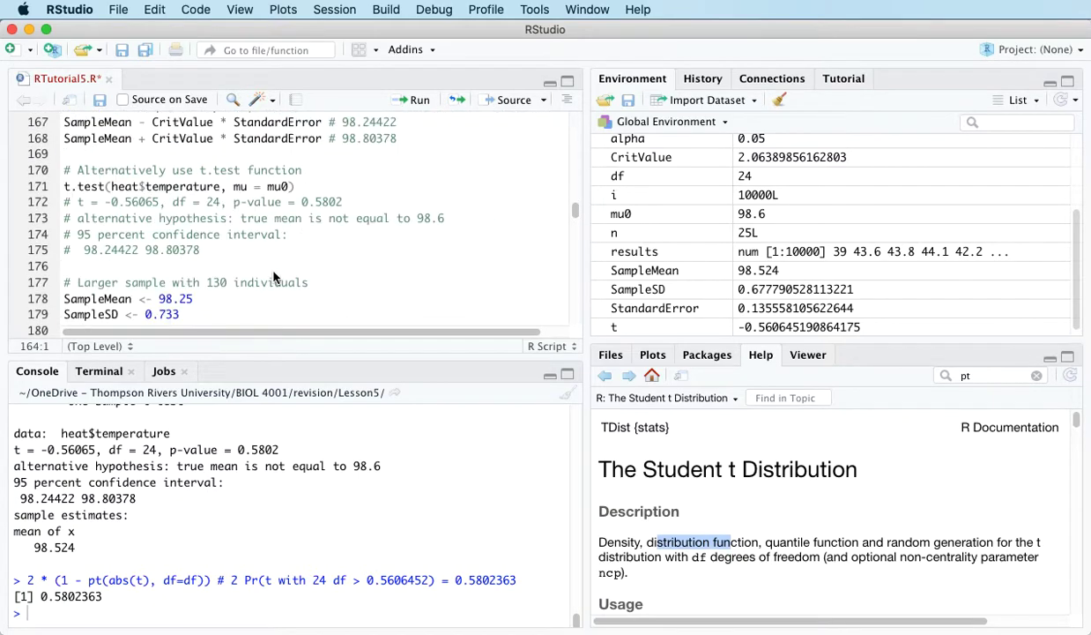
scroll(274, 278, down, 2)
click(64, 185)
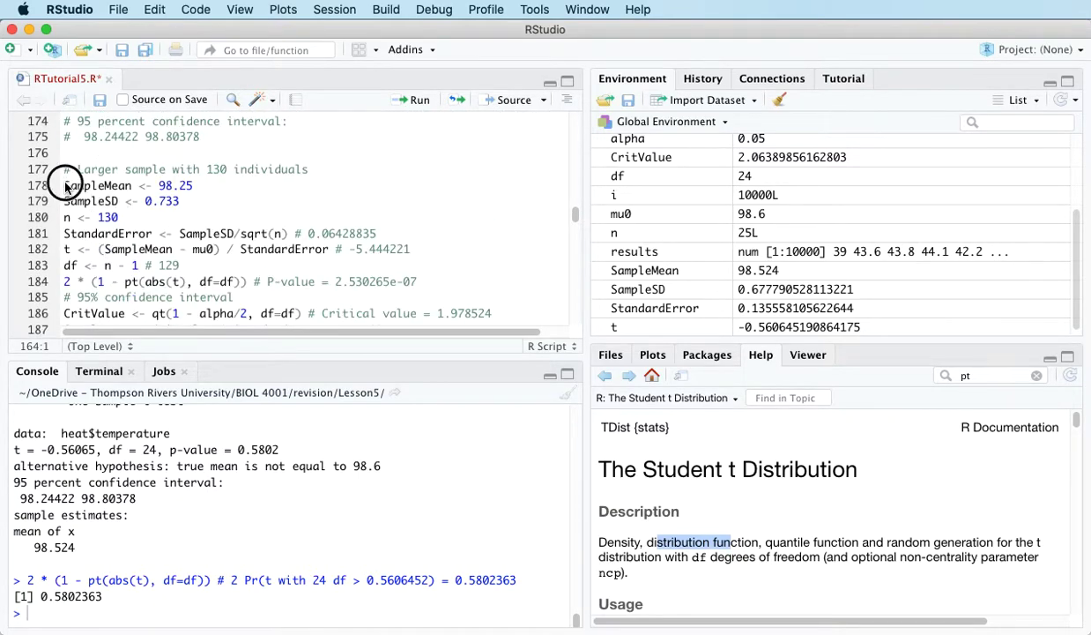
scroll(273, 238, down, 2)
scroll(273, 238, up, 2)
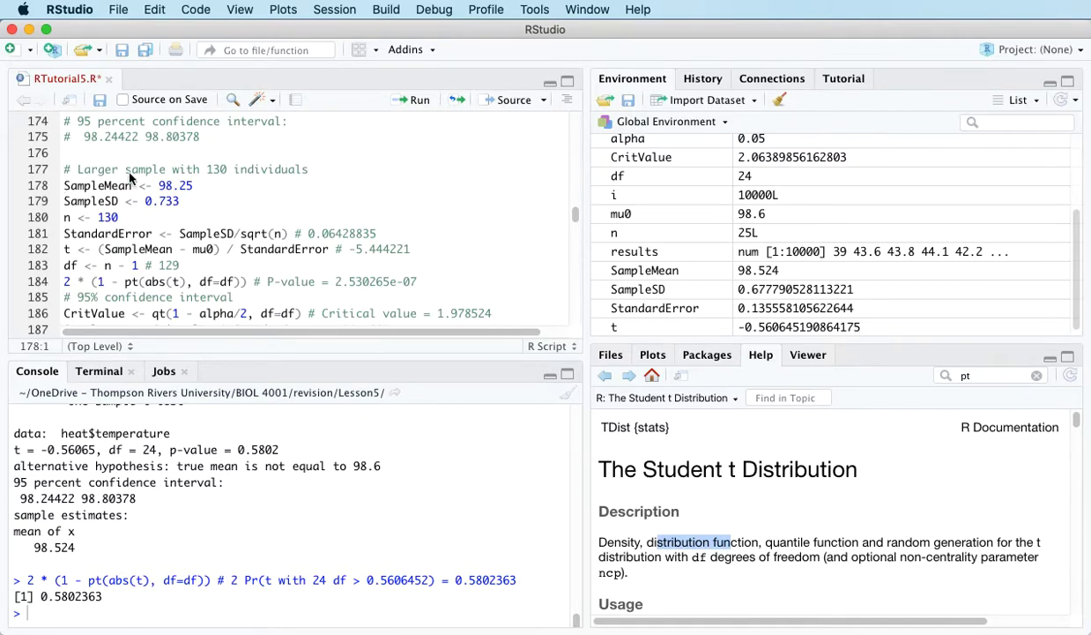
triple_click(71, 169)
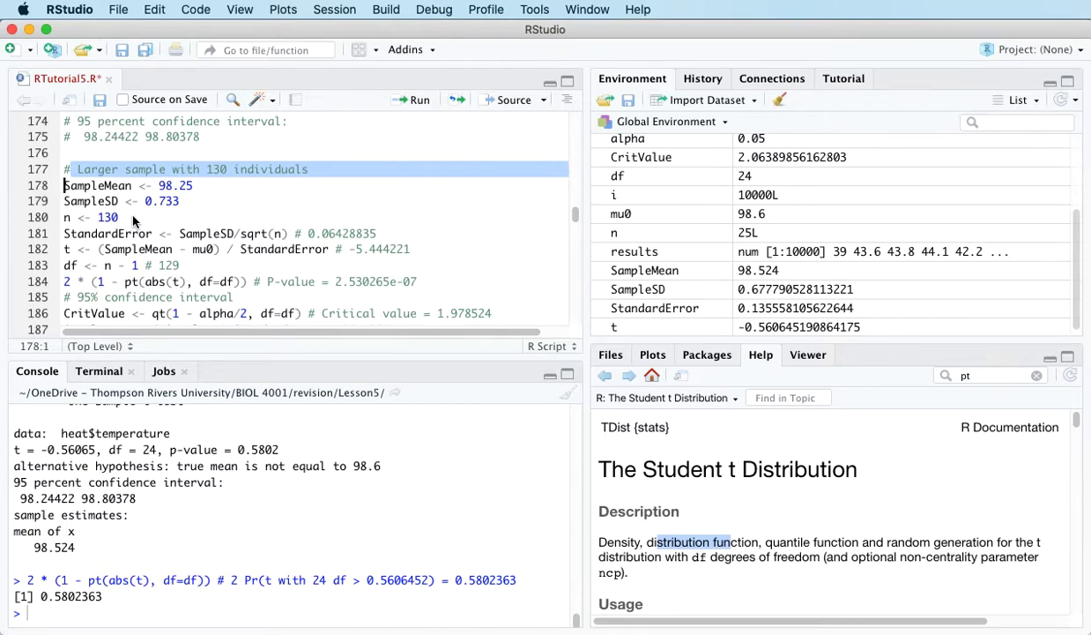
Step: Define the larger sample: SampleMean 98.25, SampleSD 0.733 and n 130
click(103, 201)
click(66, 186)
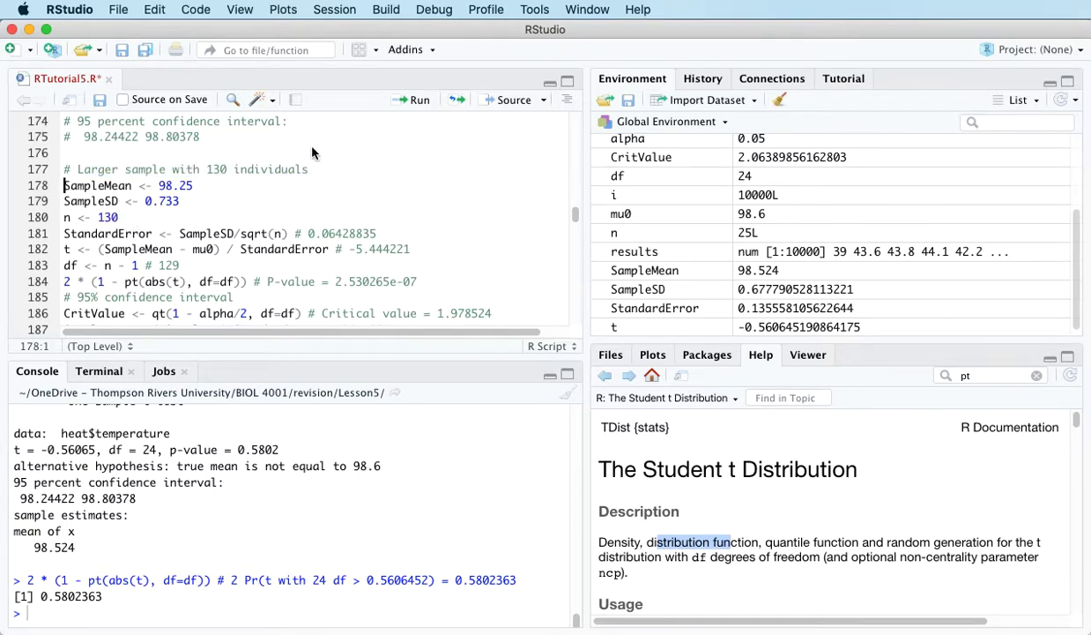
click(414, 102)
click(413, 102)
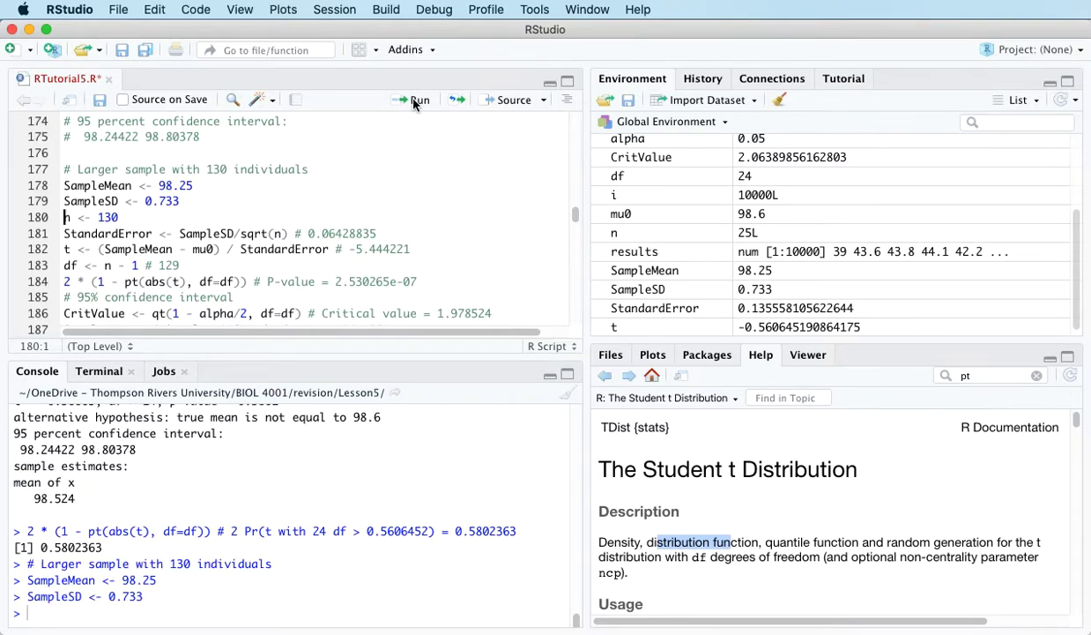
click(413, 101)
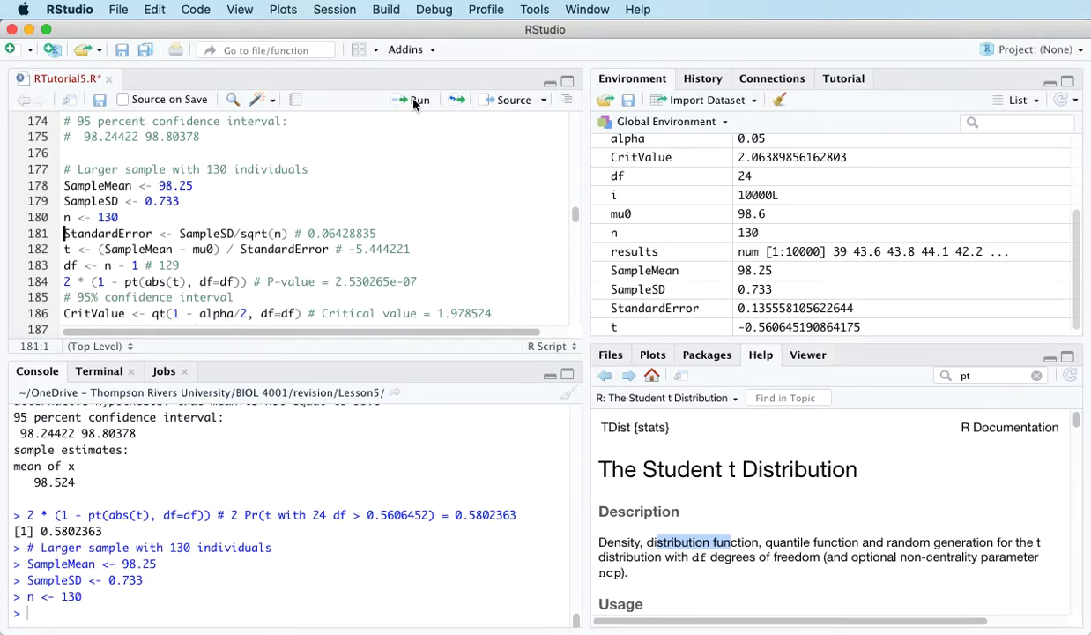
Step: Compute standard error, t statistic, df and p-value, highlighting the 2.530265e-07 result
scroll(297, 202, down, 3)
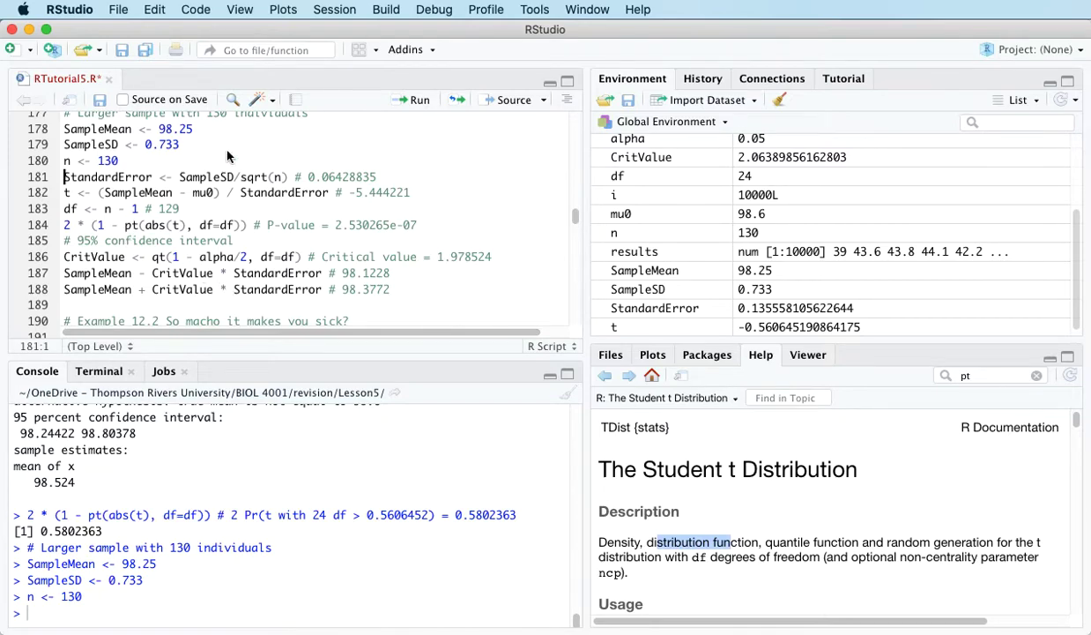
click(418, 102)
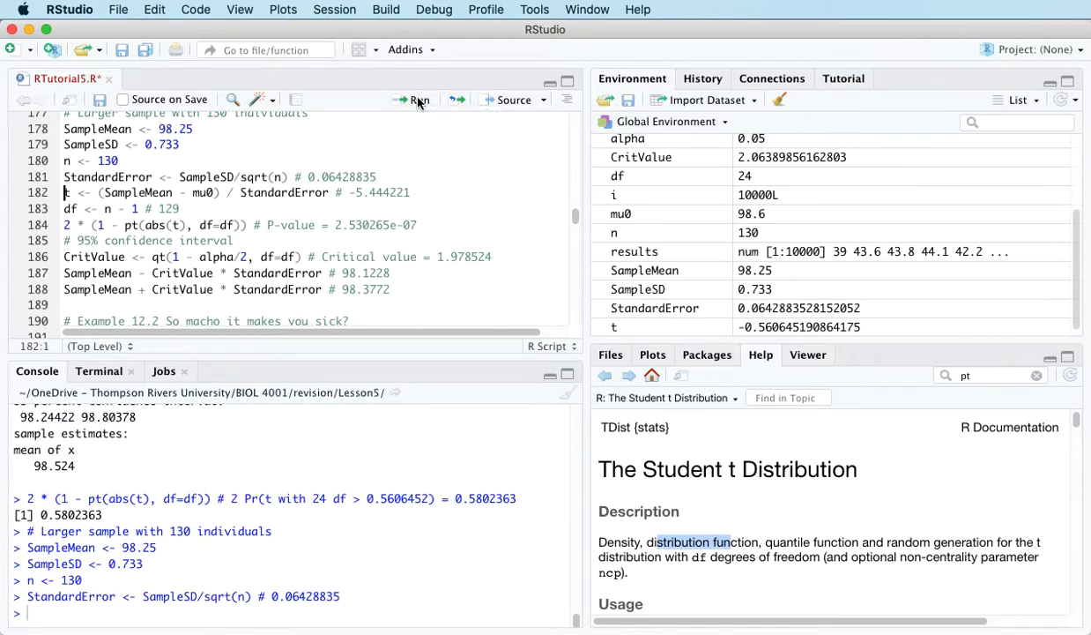
click(418, 102)
click(418, 101)
click(418, 101)
drag(64, 162, 58, 226)
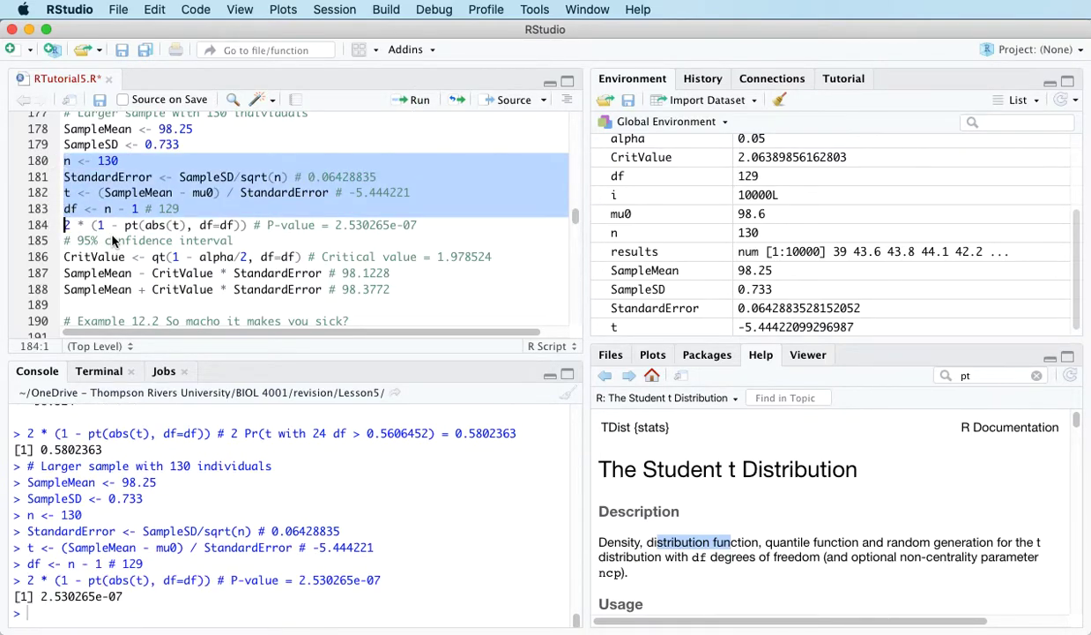
click(103, 224)
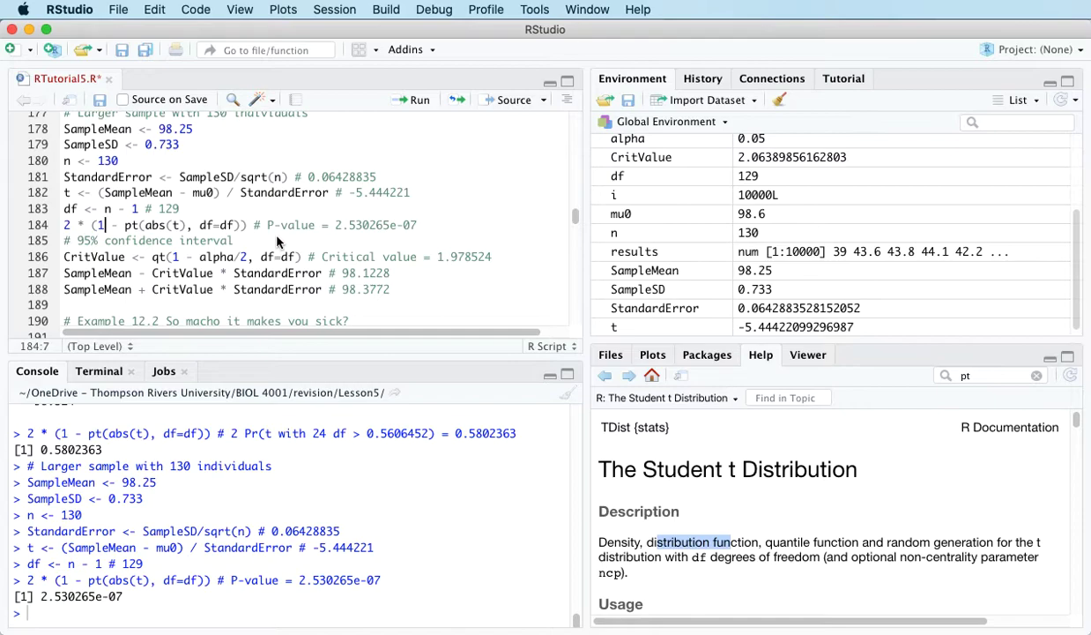
drag(39, 596, 139, 597)
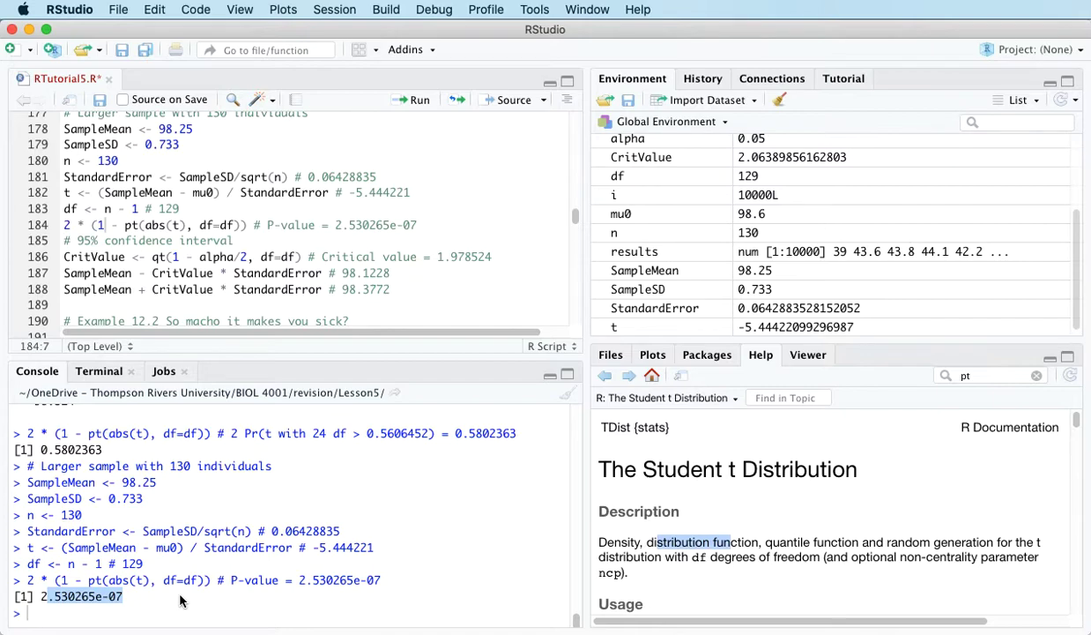
triple_click(65, 161)
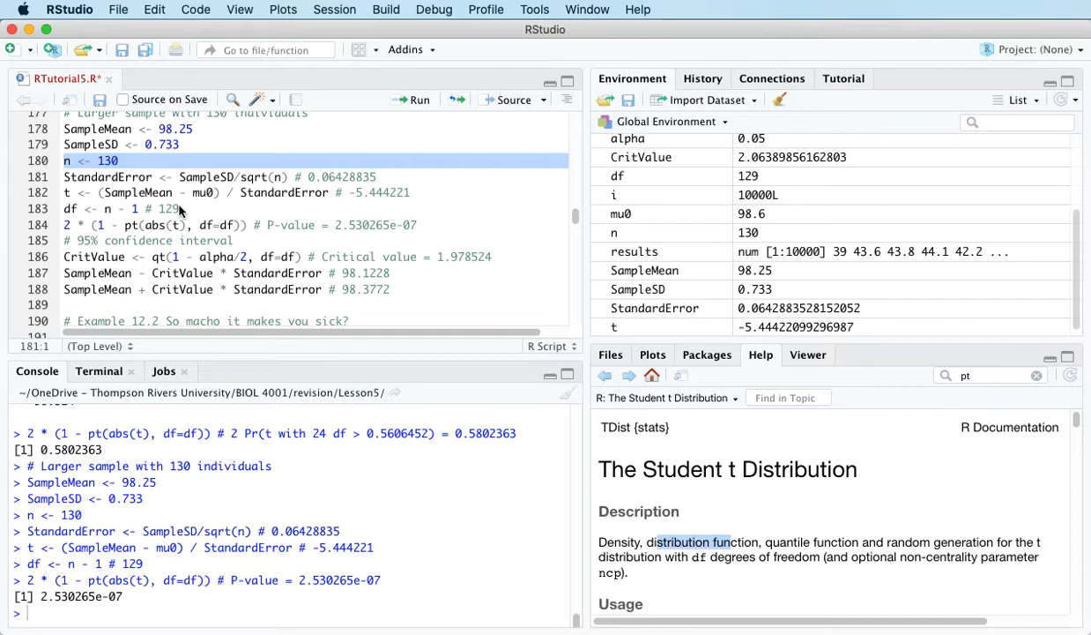
click(65, 143)
drag(65, 143, 62, 177)
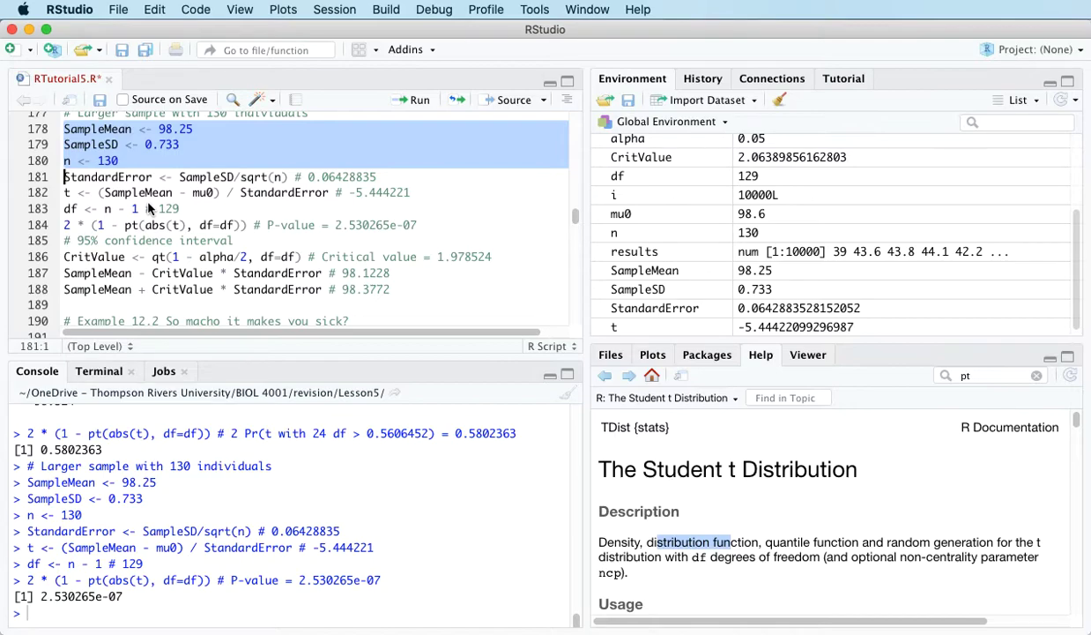
click(104, 257)
click(66, 256)
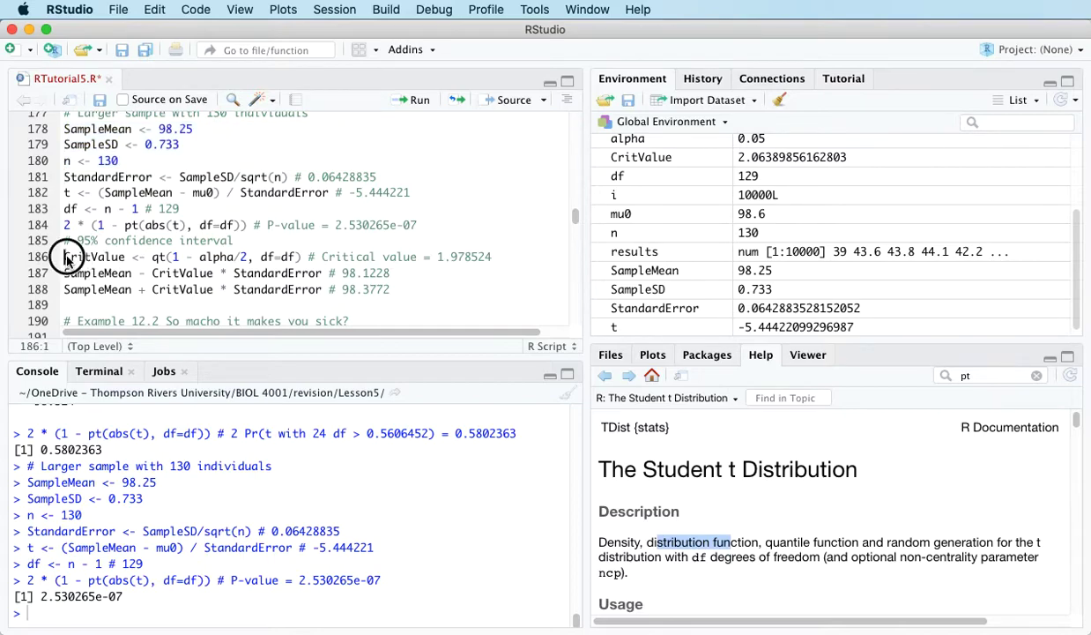
Step: Compute the critical value 1.978524 for 129 df and the lower and upper bounds
click(415, 102)
click(417, 105)
click(416, 105)
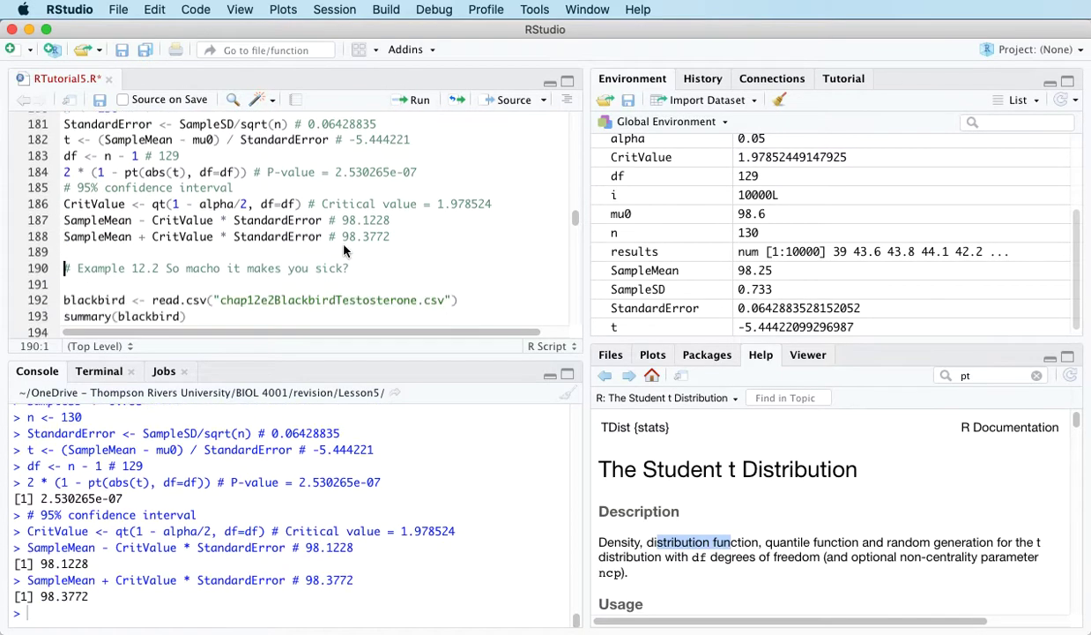
Step: Highlight the confidence bounds 98.1228 and 98.3772 in the console
drag(39, 561, 83, 563)
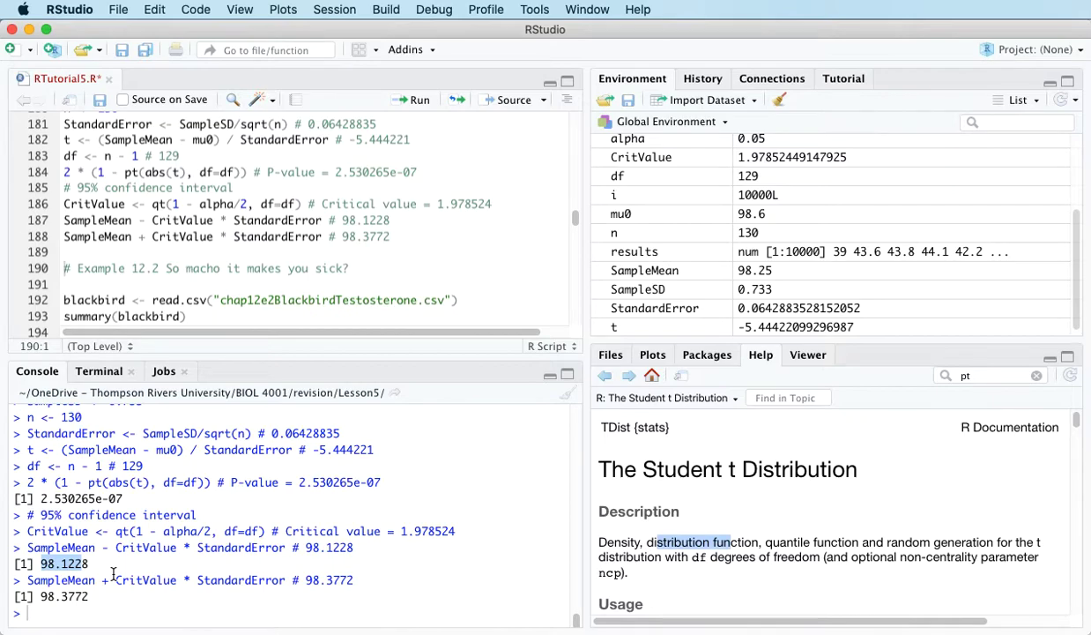
drag(39, 596, 109, 599)
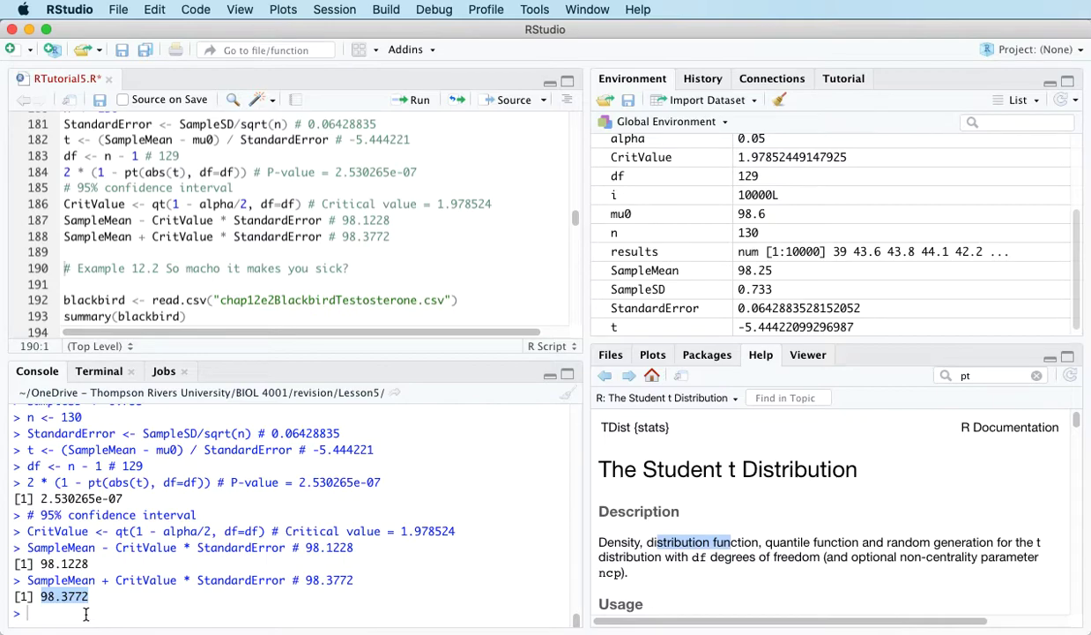
click(86, 595)
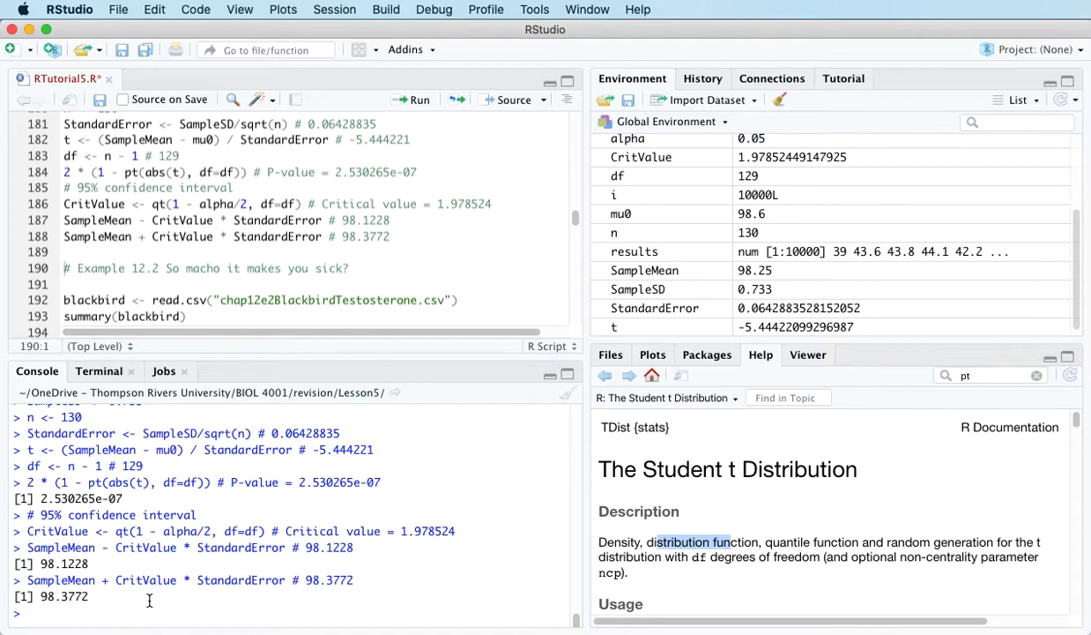
click(48, 563)
drag(48, 563, 155, 606)
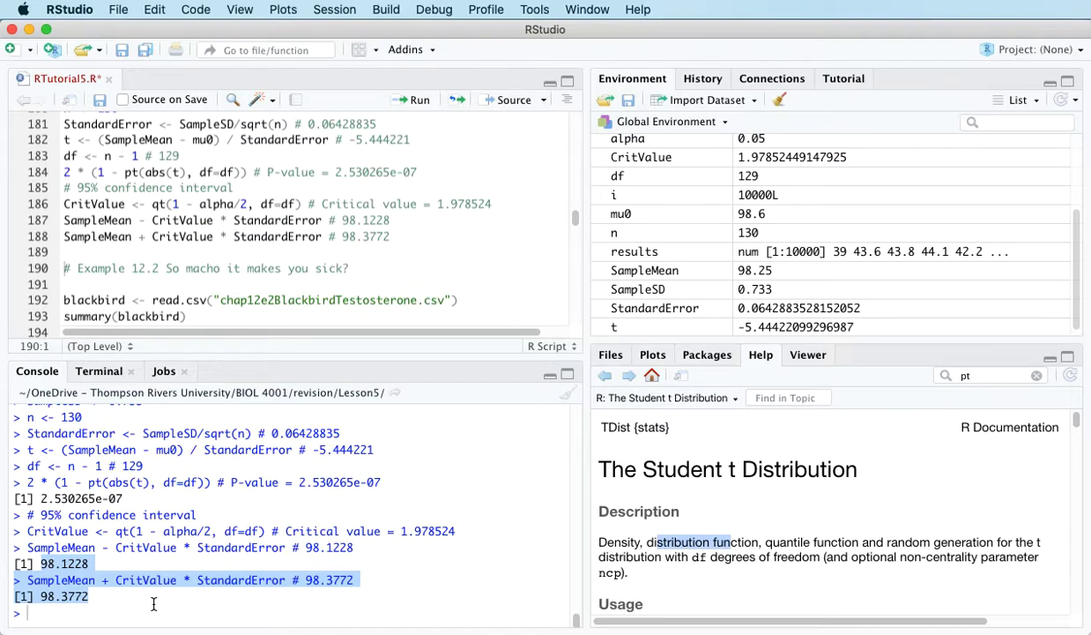
click(74, 589)
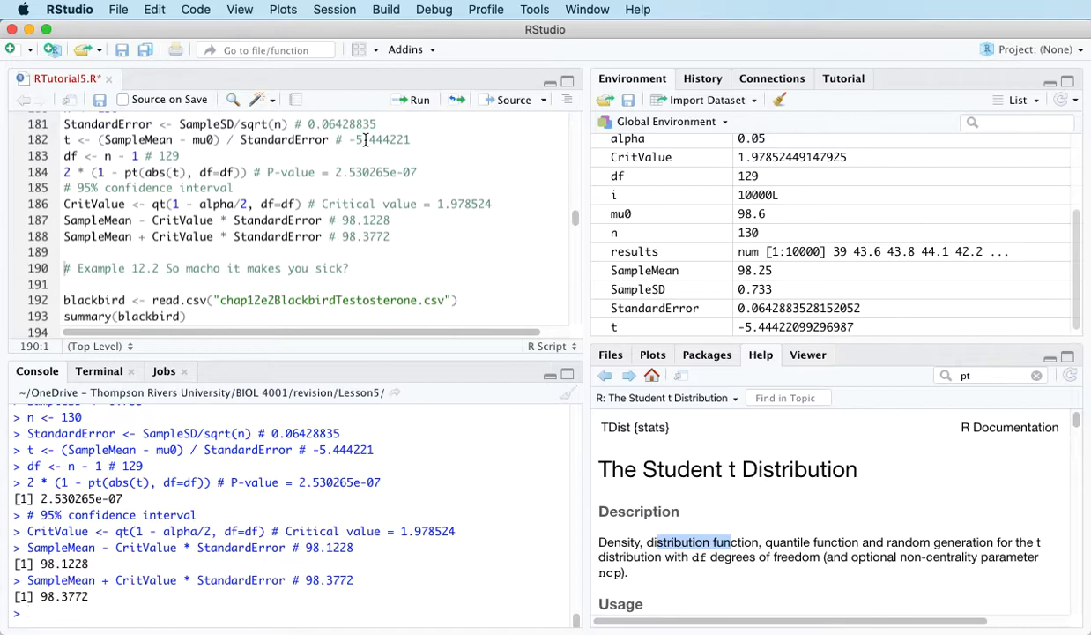
scroll(401, 214, up, 4)
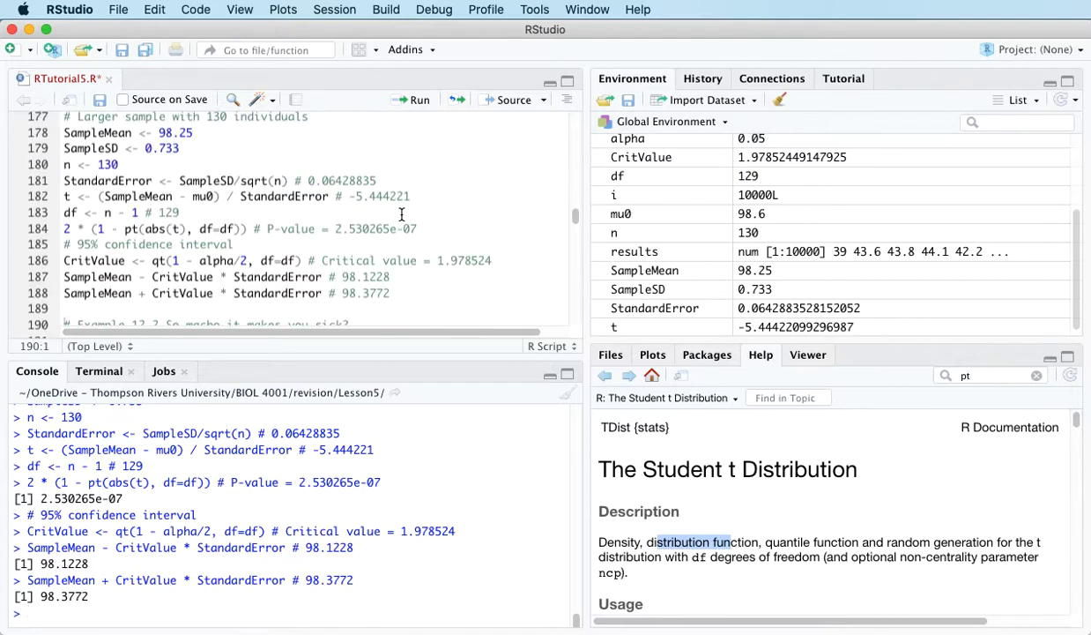